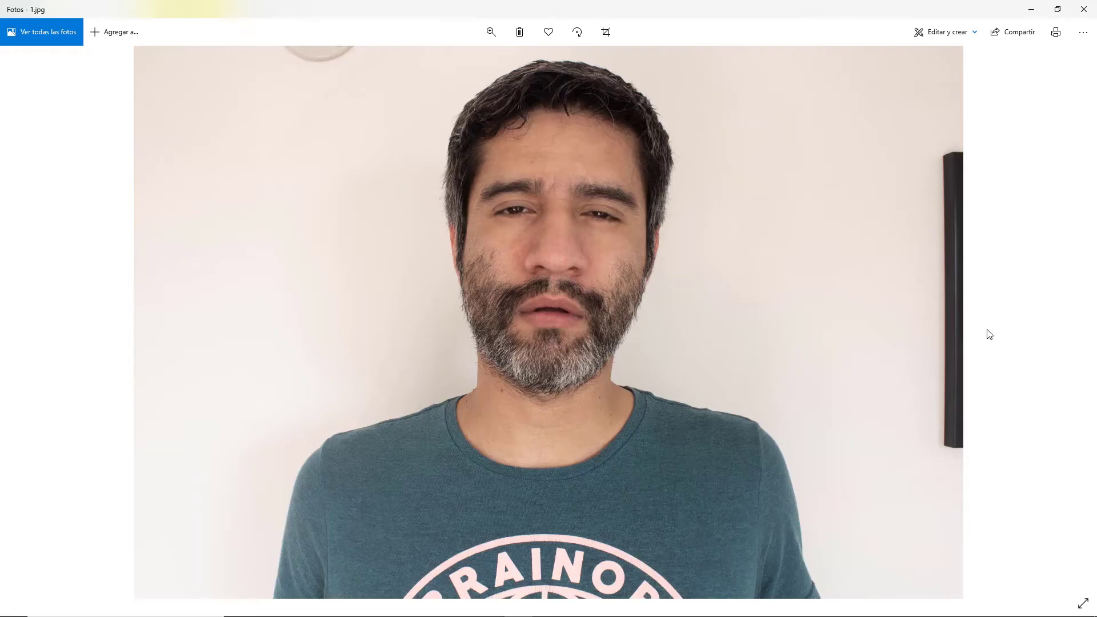
Flip through the frontal photo and the right- and left-facing profile photos to compare them
key(Right)
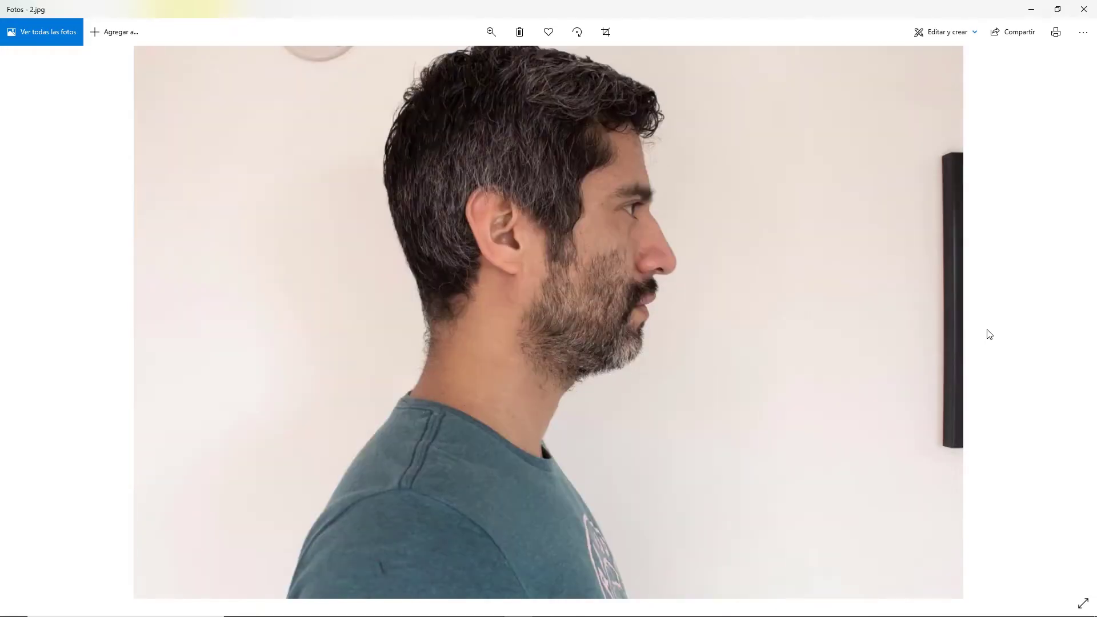
key(Right)
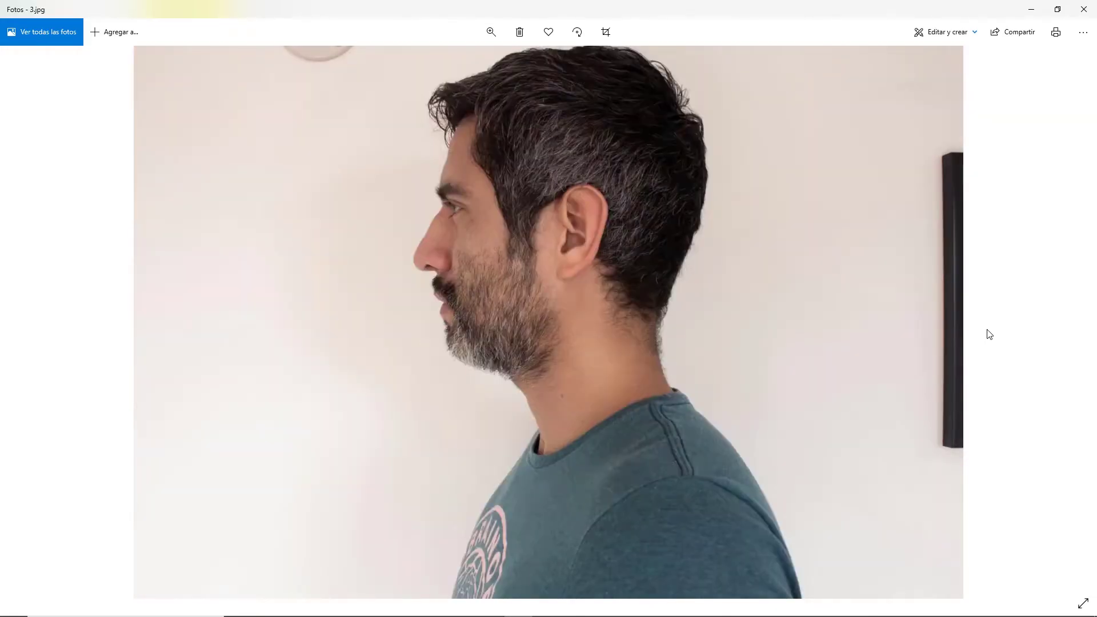
key(Left)
key(Right)
key(Left)
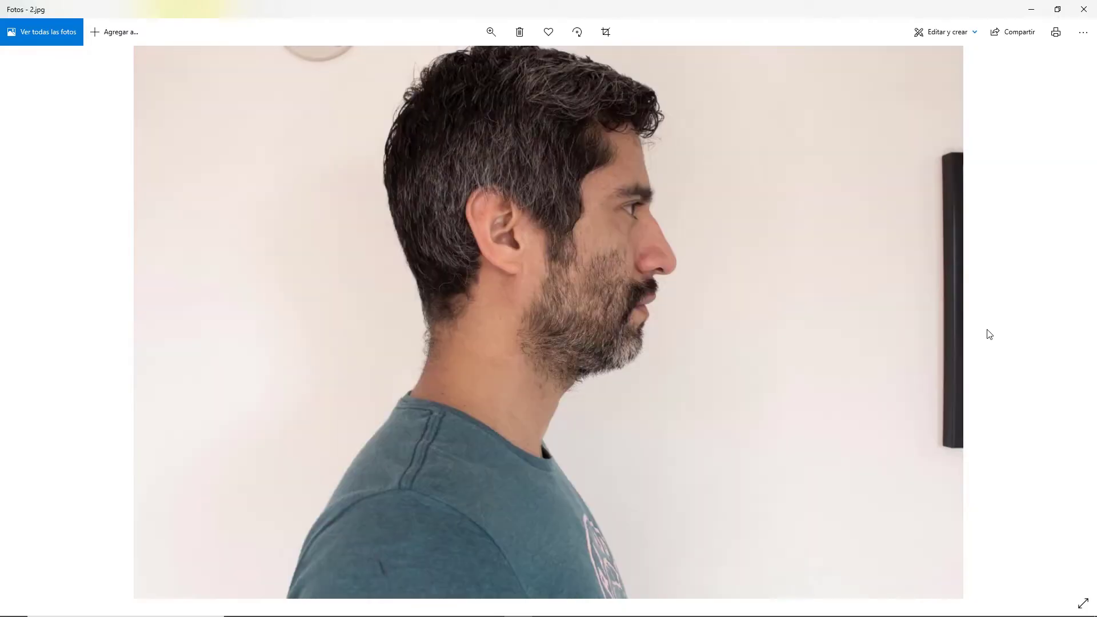
key(Right)
key(Left)
key(Left)
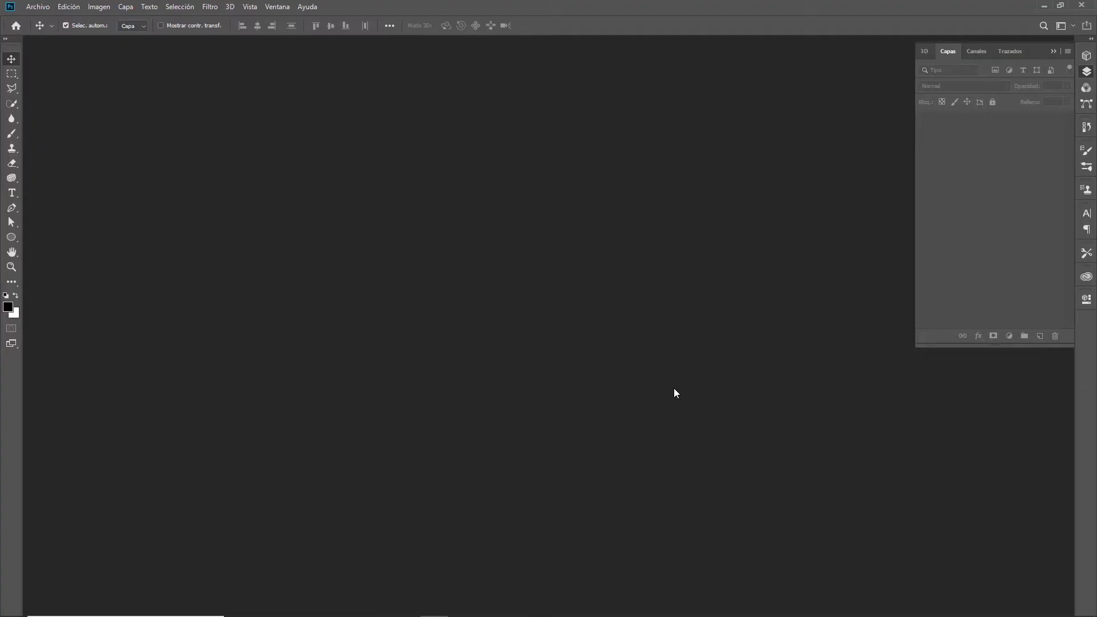
Create a new document in centimetres, 35 wide by 15 high, 150 ppi, RGB colour
key(ctrl+n)
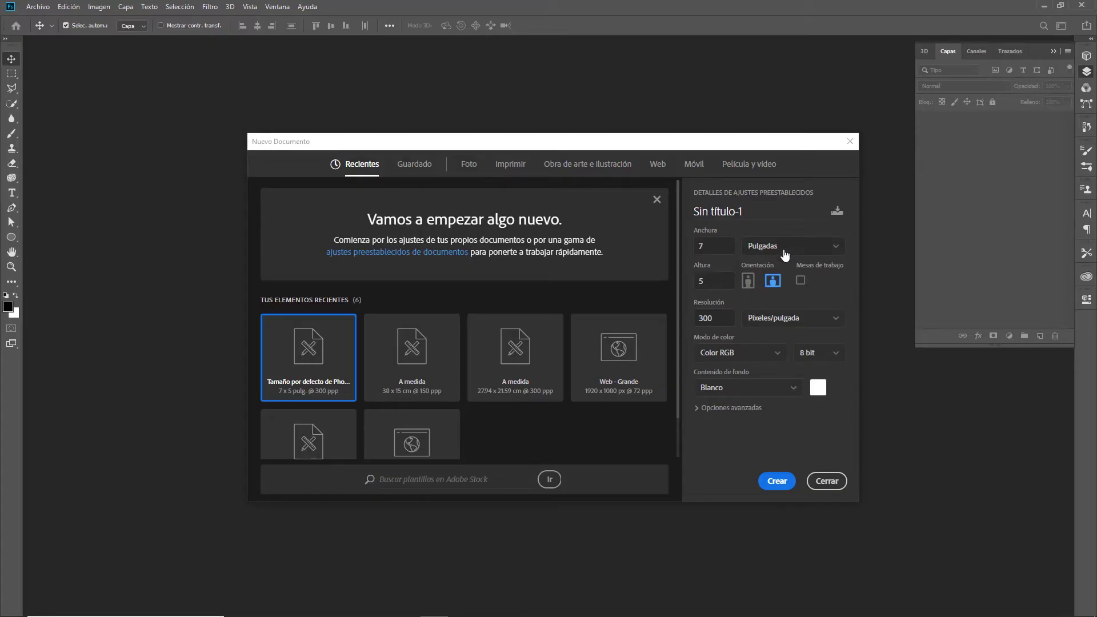
click(784, 254)
click(782, 307)
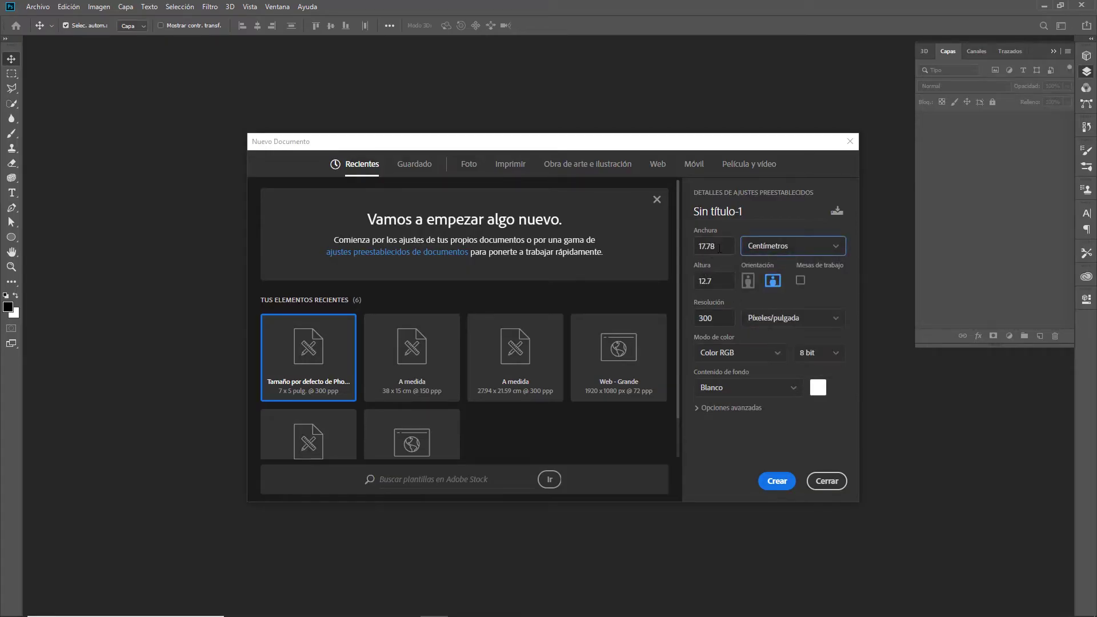
drag(718, 248, 673, 246)
text(35)
key(Tab)
text(15)
key(Tab)
text(150)
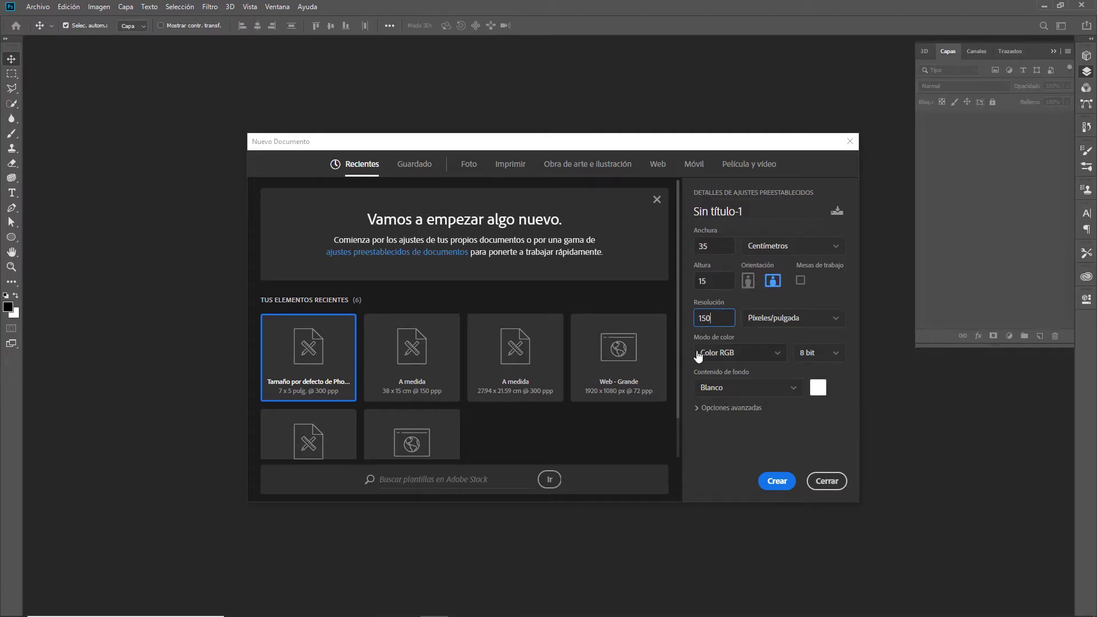
click(757, 358)
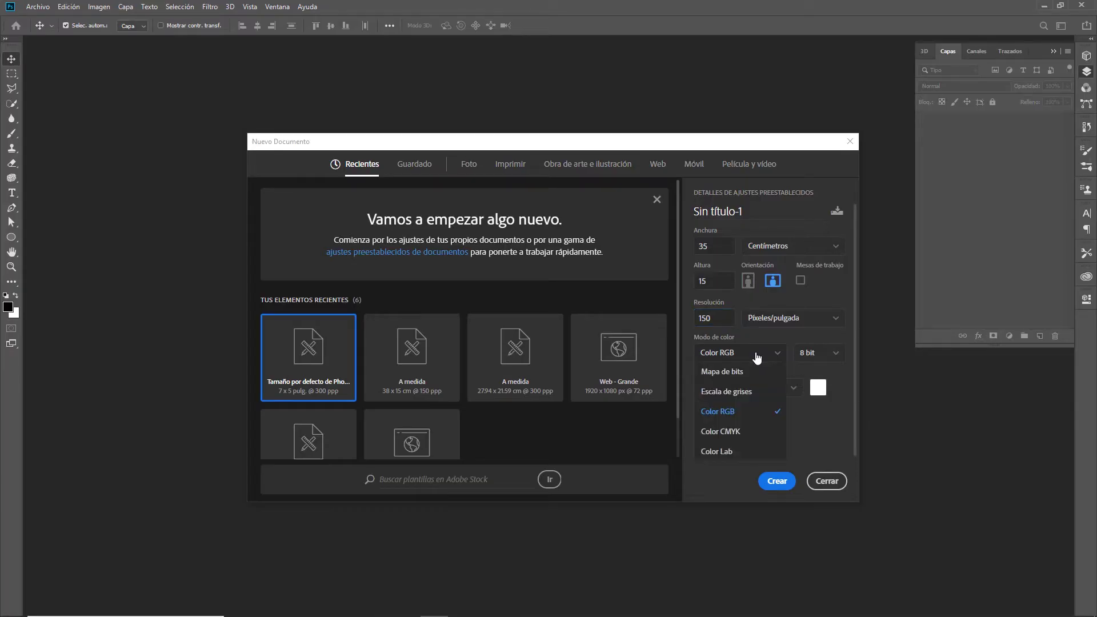
click(739, 414)
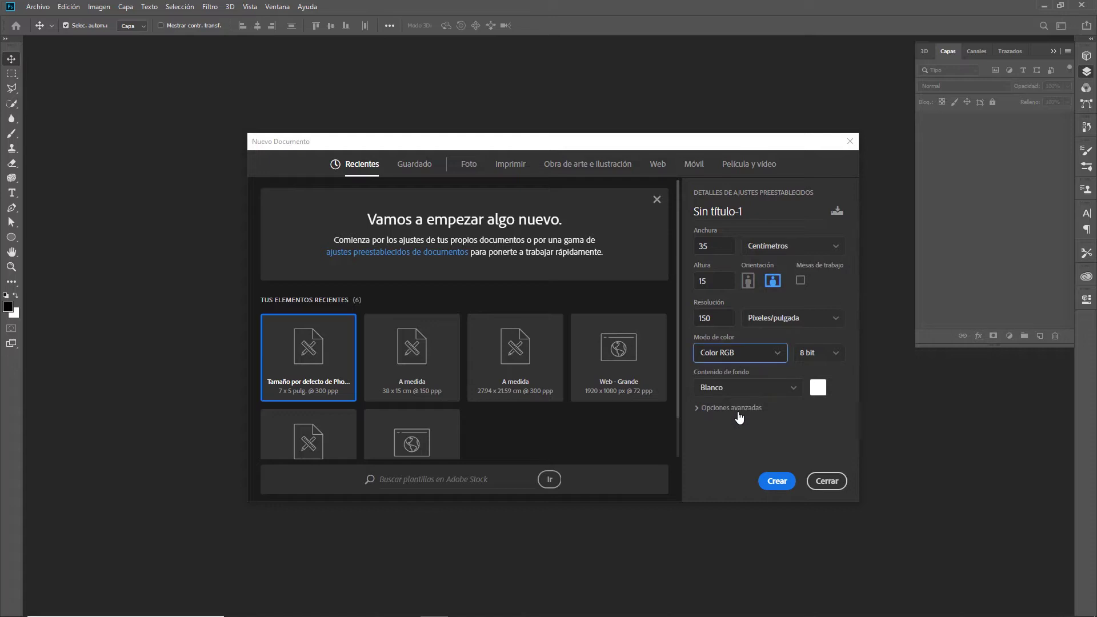
click(776, 483)
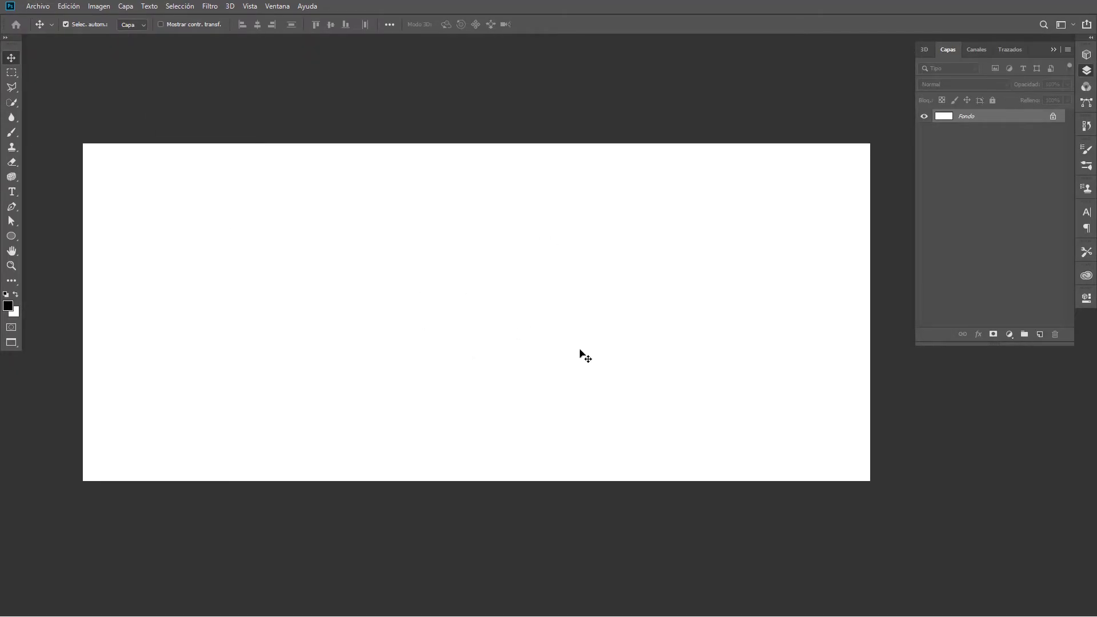
Drag frontal photo 1 from the photo folder onto the canvas and commit it as a layer
key(alt+Tab)
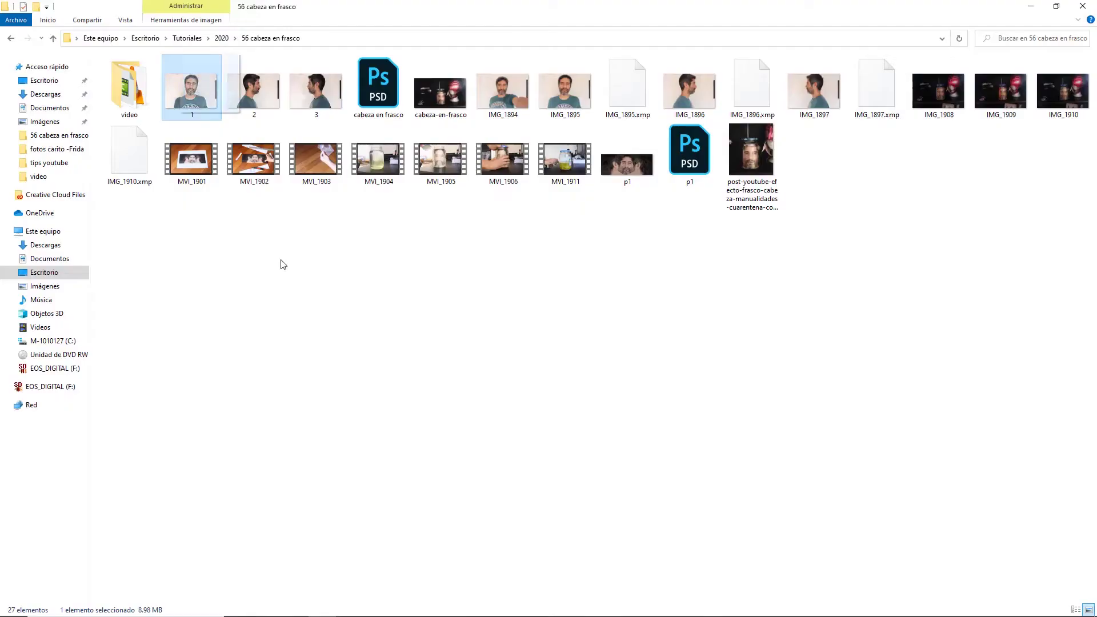
key(alt+Tab)
drag(216, 93, 500, 334)
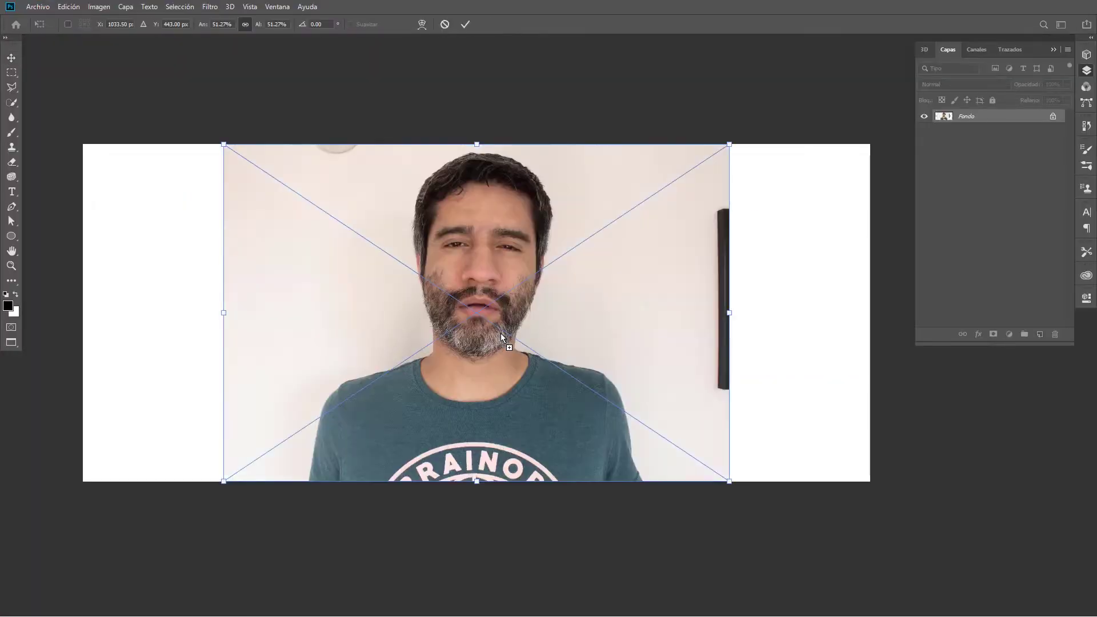
key(Return)
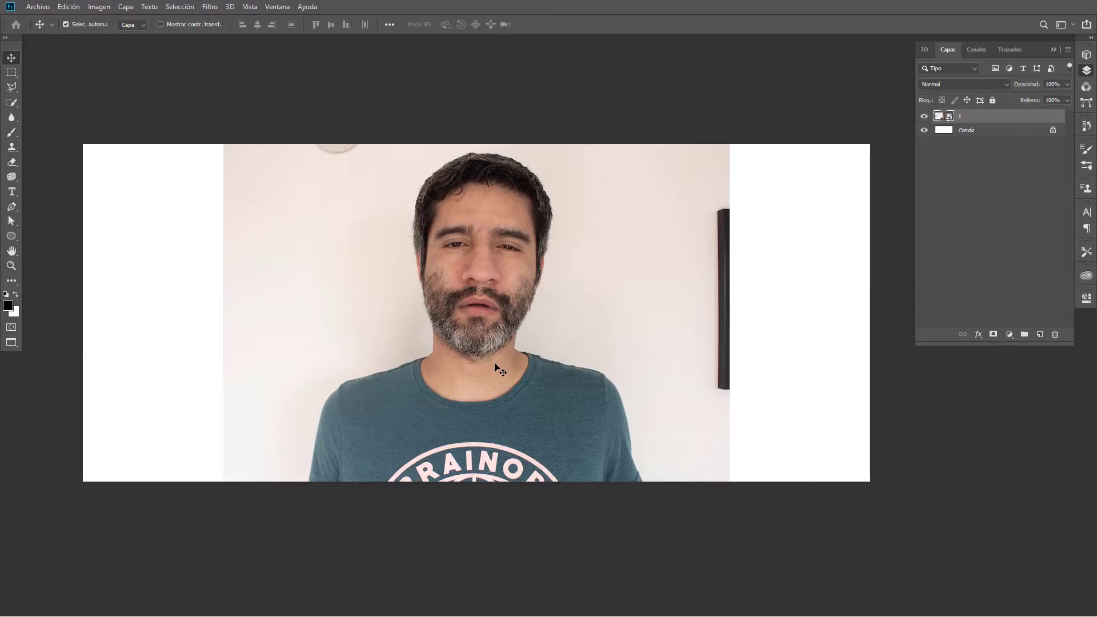
click(49, 7)
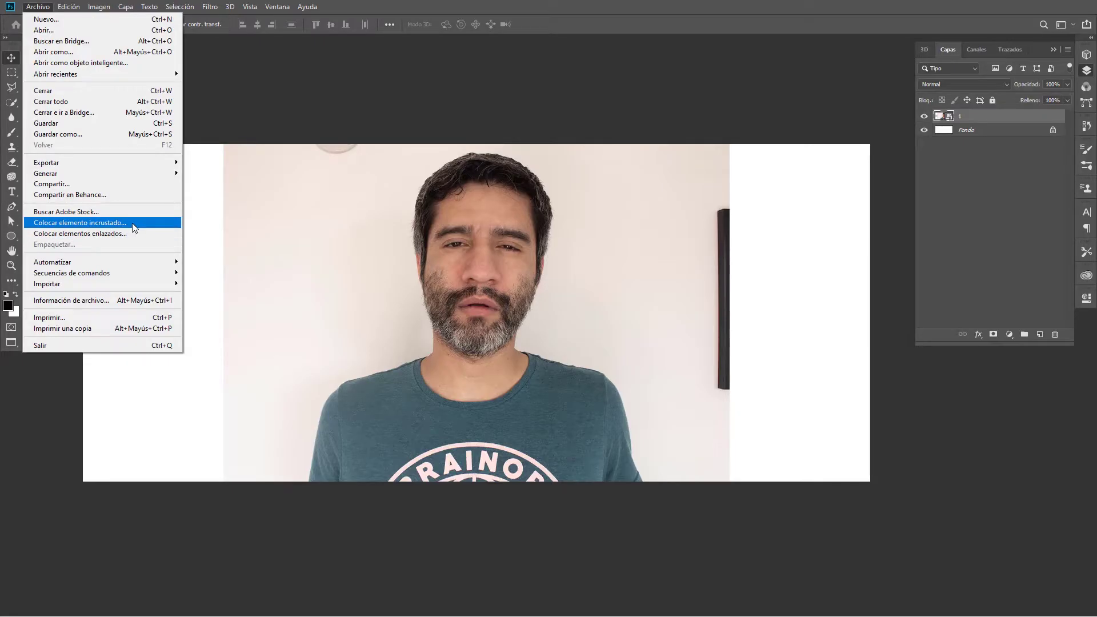
Place profile photos 2 and 3 as embedded layers
click(133, 224)
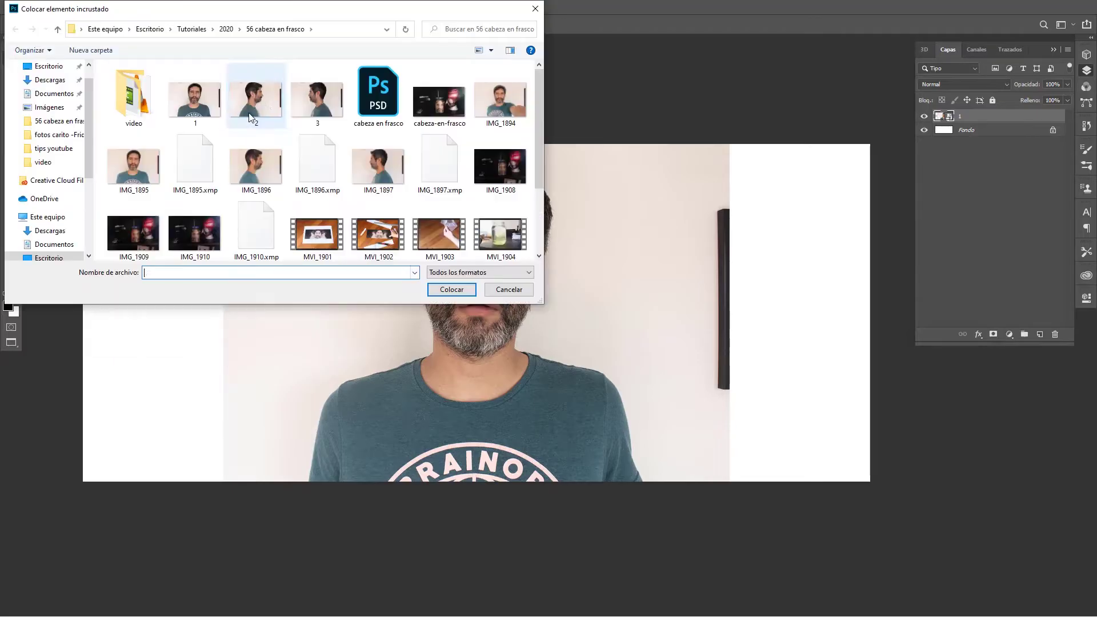
click(307, 108)
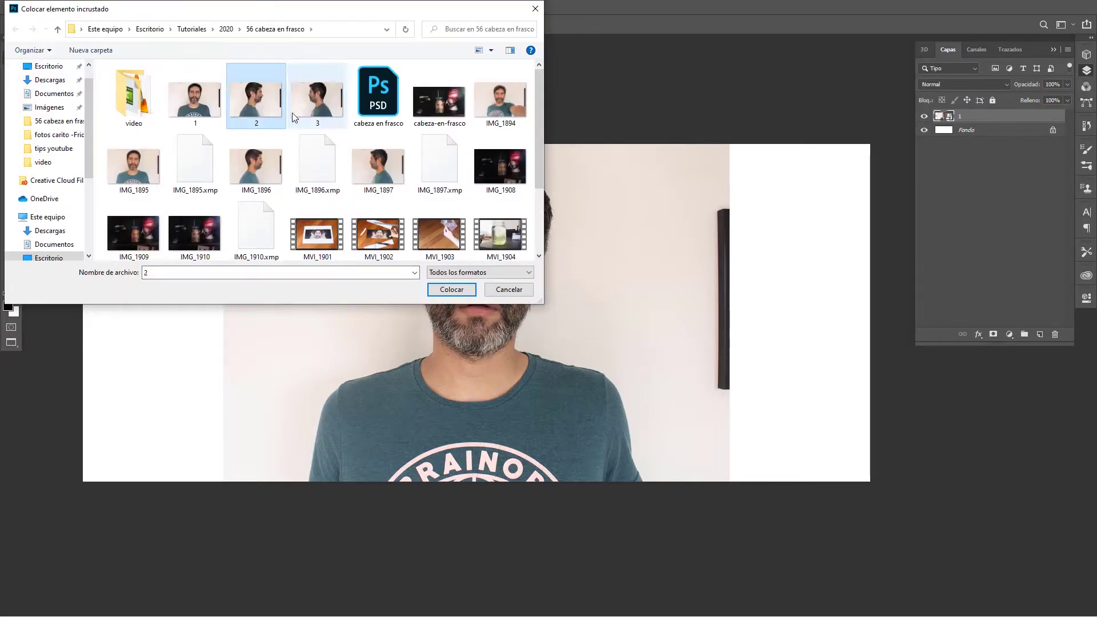
double_click(256, 100)
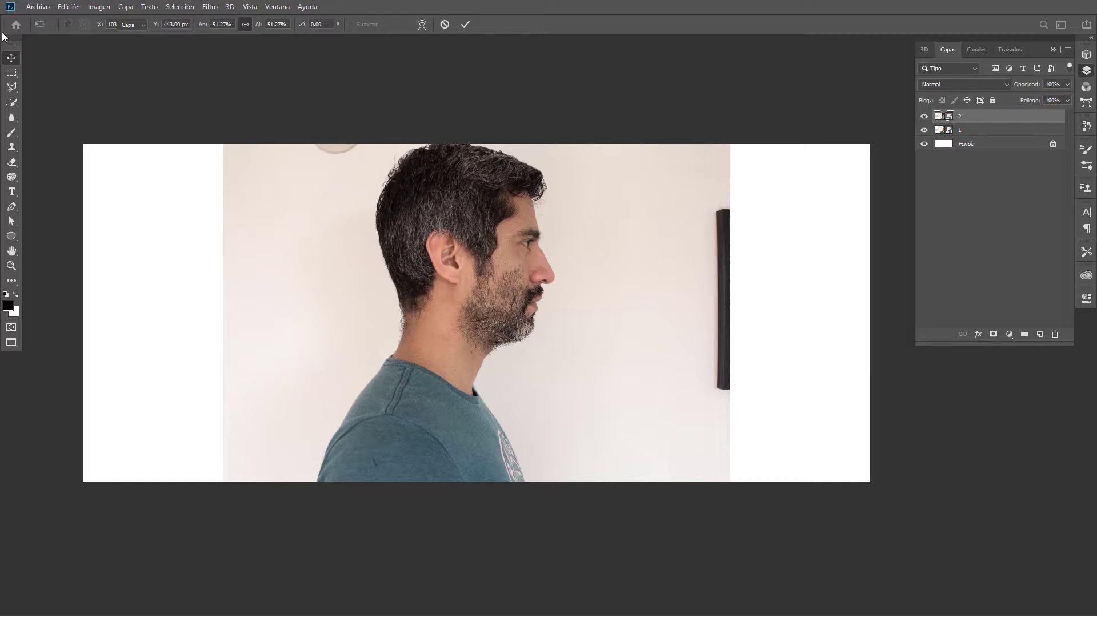
click(38, 7)
click(133, 224)
double_click(307, 109)
key(Return)
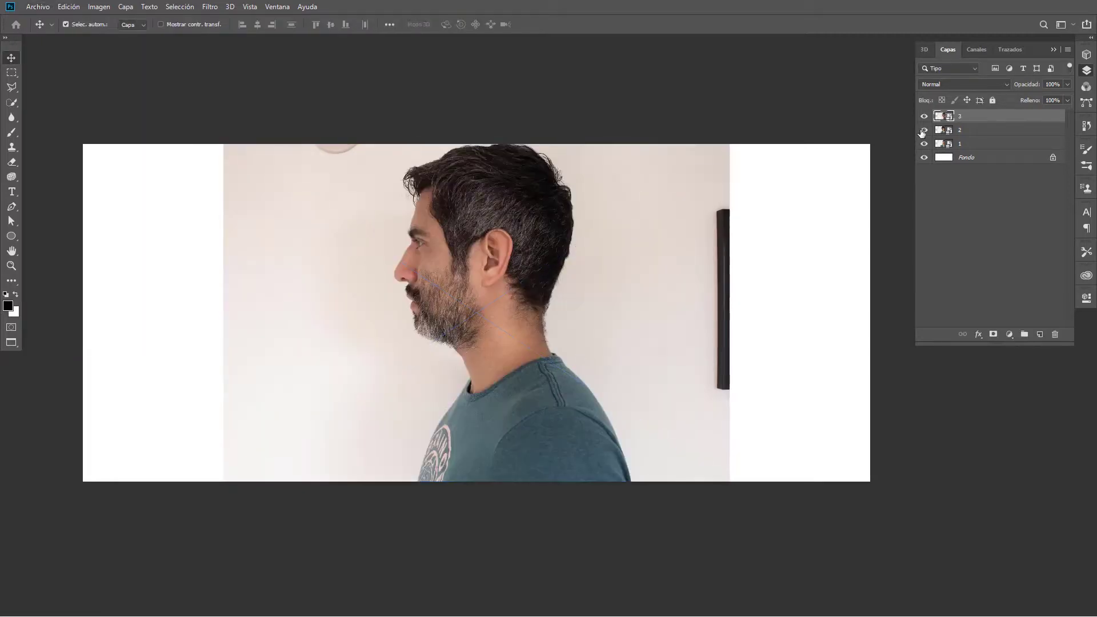
Hide layer 3, keep right-facing profile layer 2 visible, and select layer 2
drag(924, 116, 923, 131)
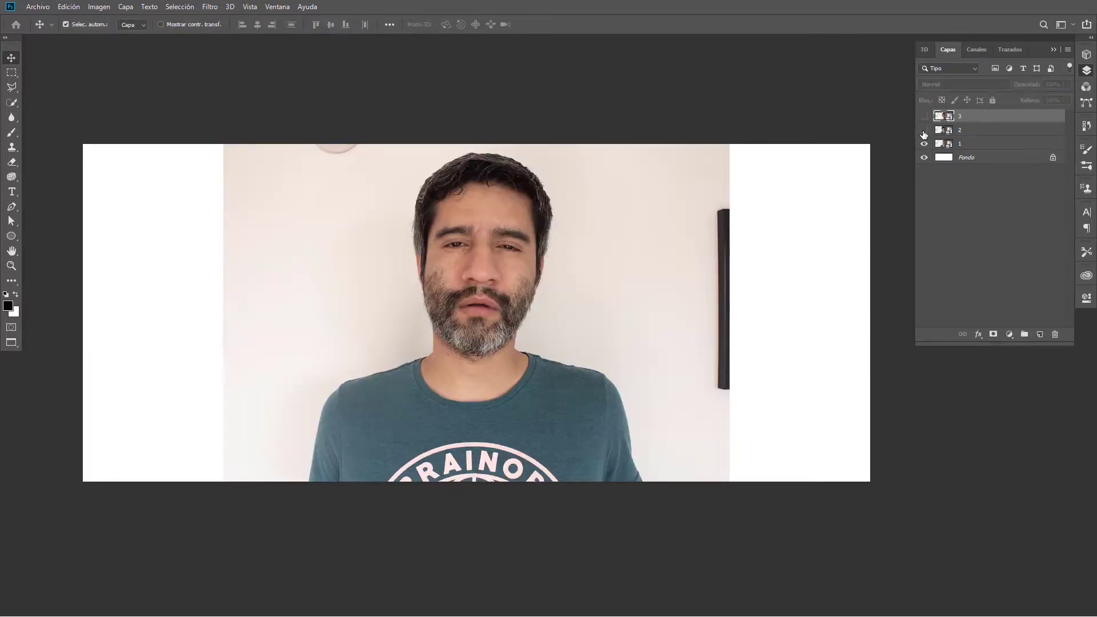
click(923, 130)
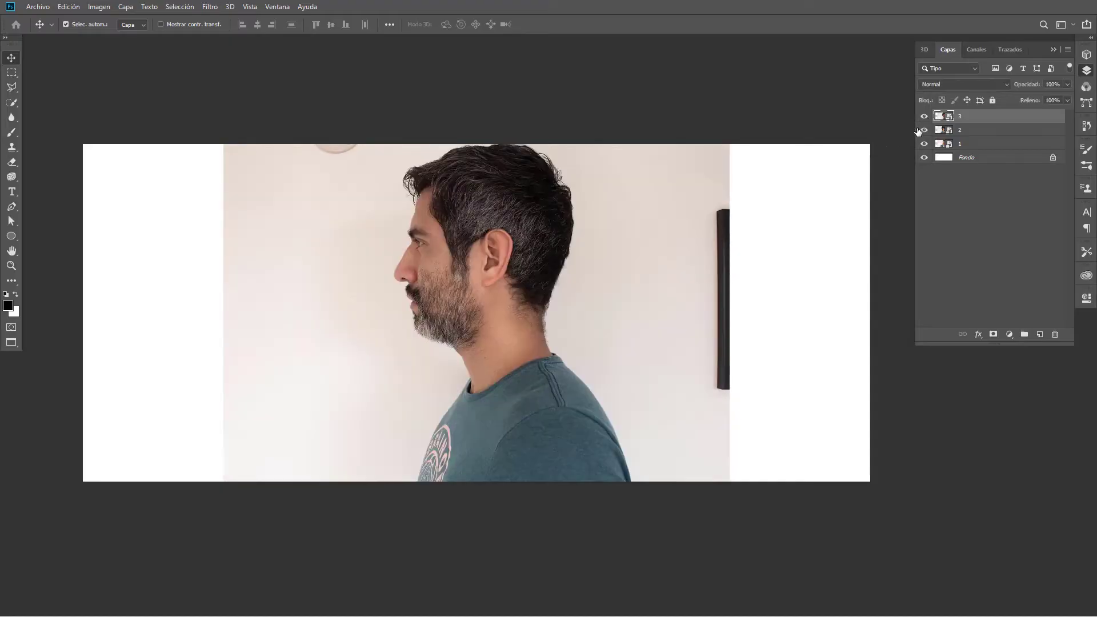
drag(924, 130, 923, 116)
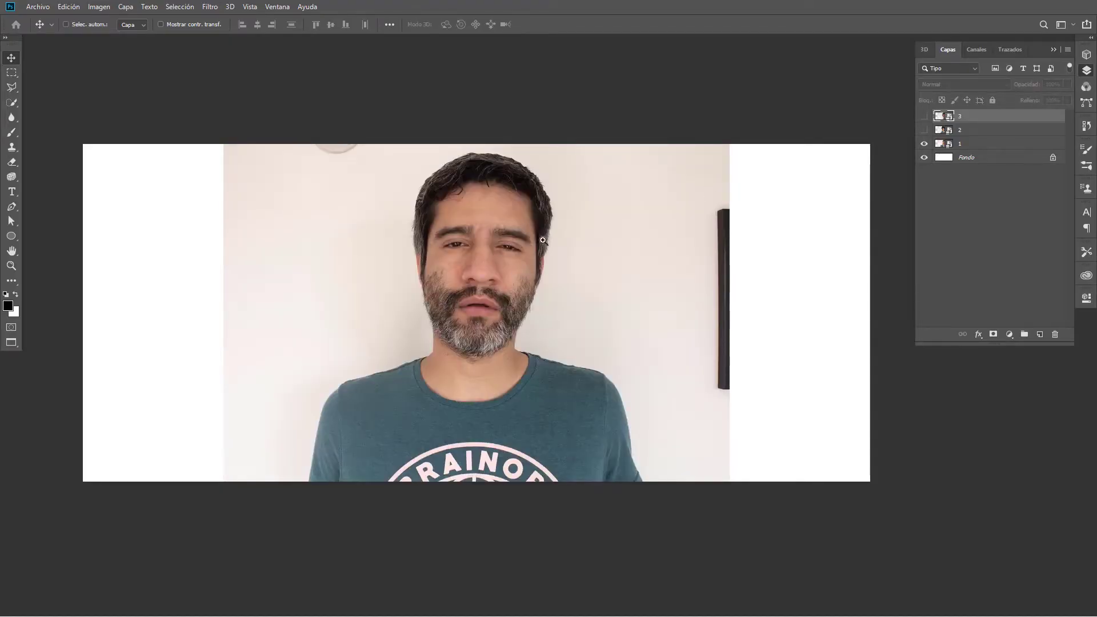
scroll(451, 227, up, 3)
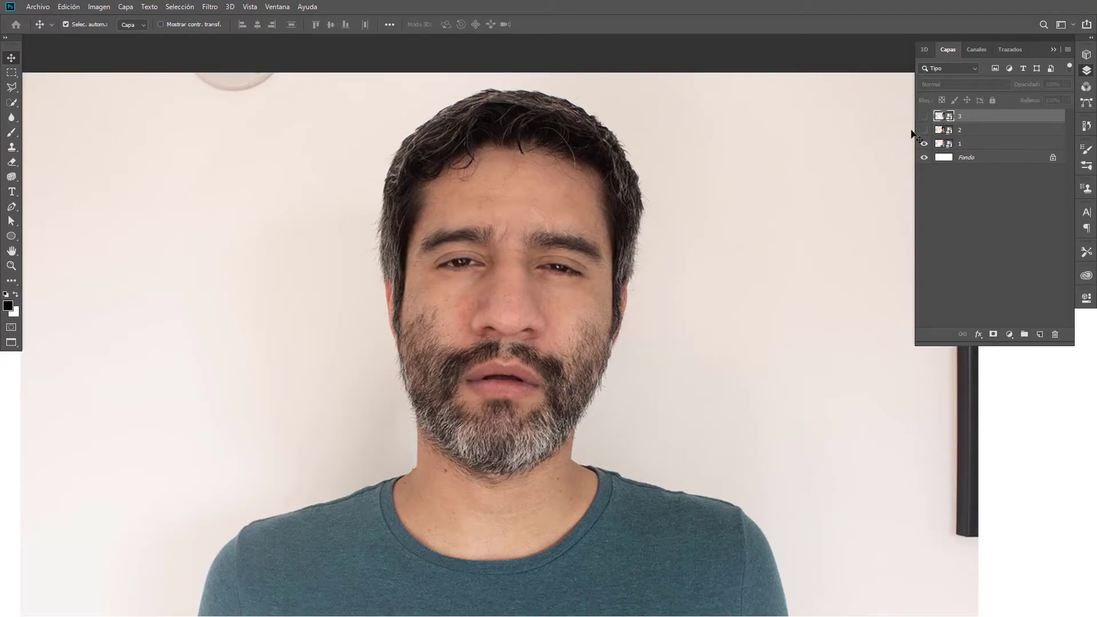
click(924, 130)
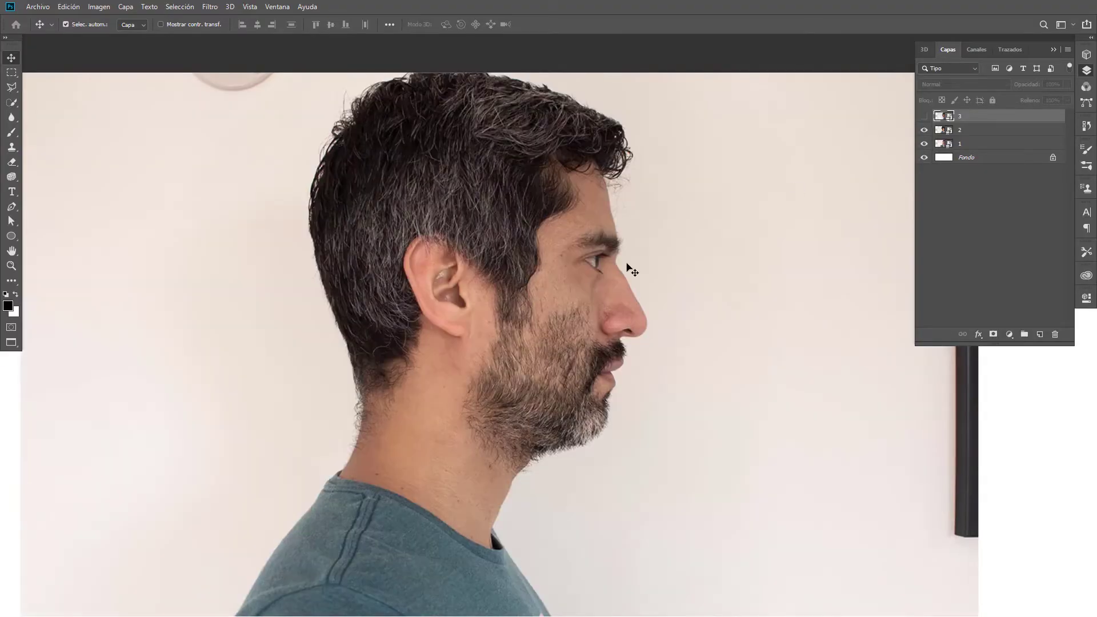
click(972, 132)
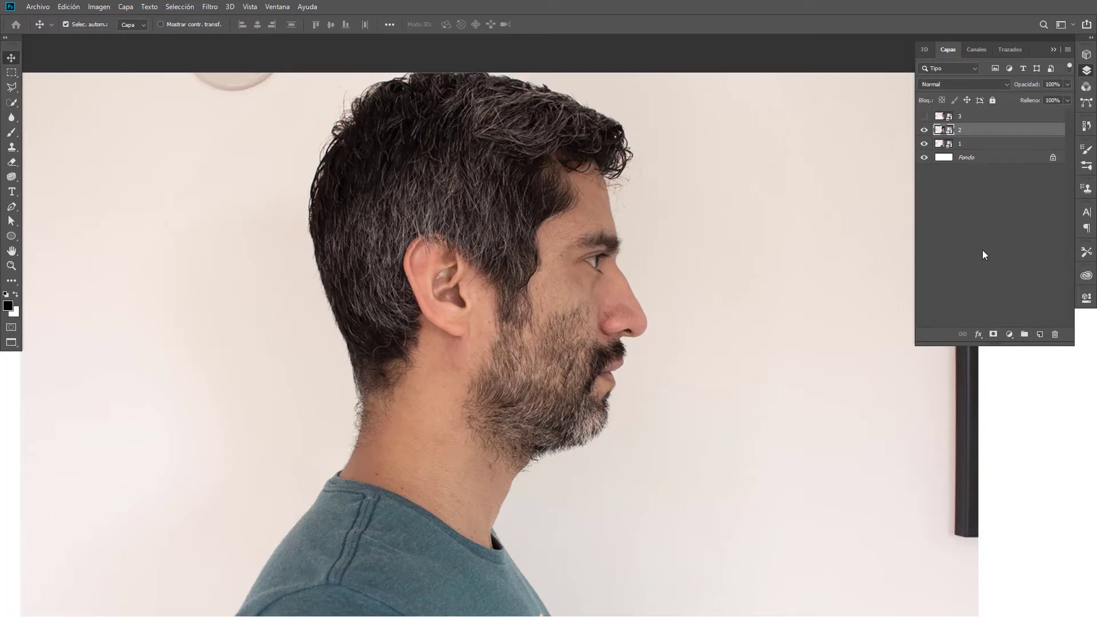
Give layer 2 an inverted mask and paint back the profile's ear, side hair and neck
click(992, 334)
scroll(622, 312, down, 3)
key(ctrl+i)
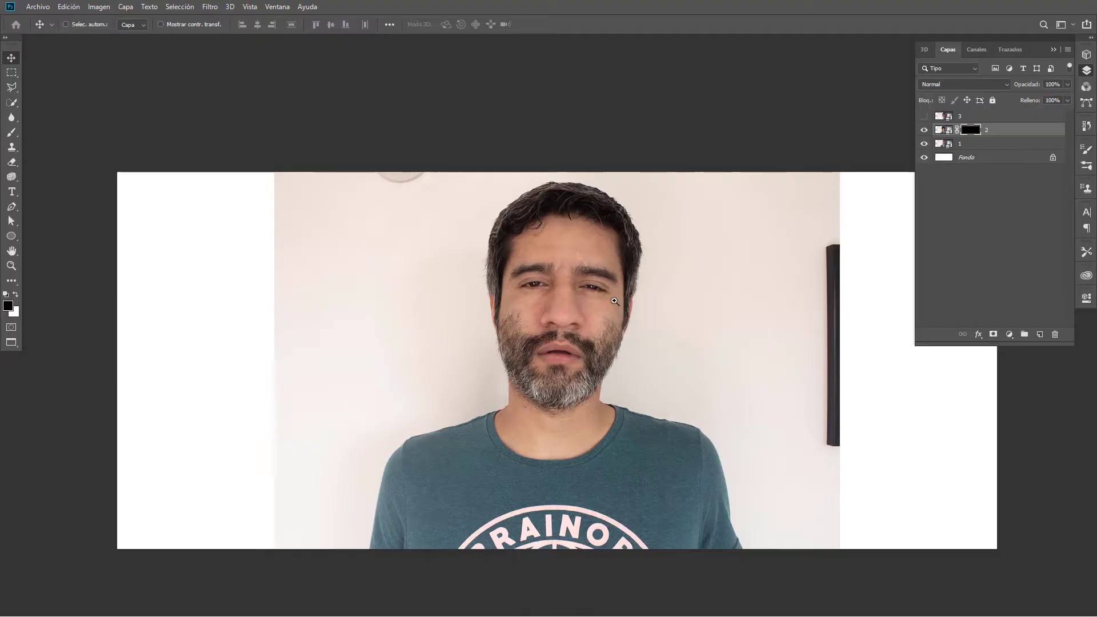
scroll(615, 301, up, 3)
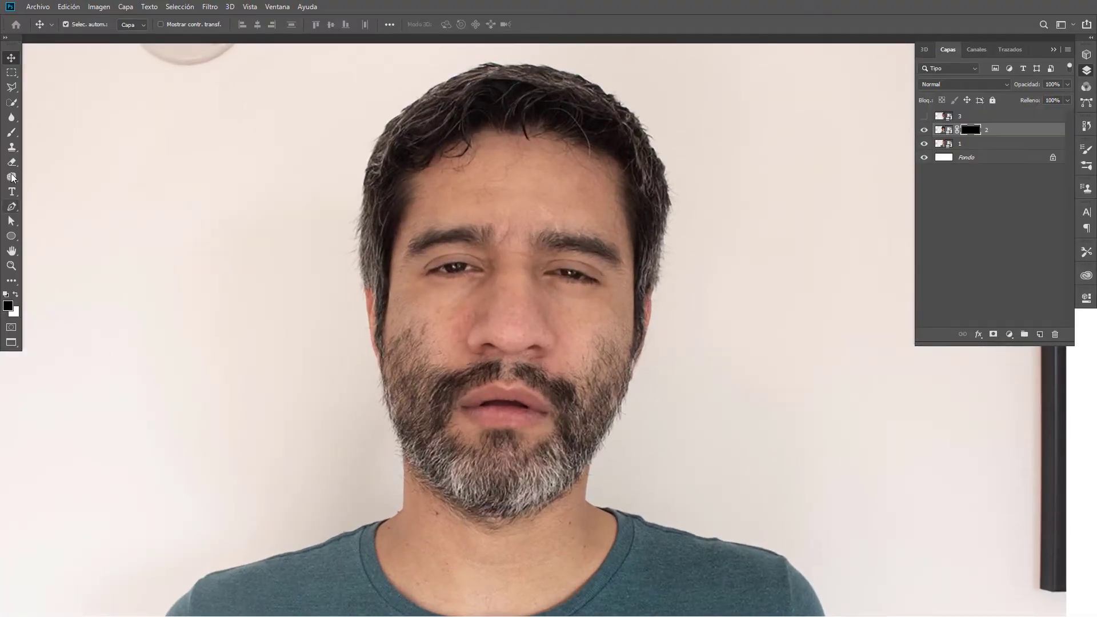
click(11, 162)
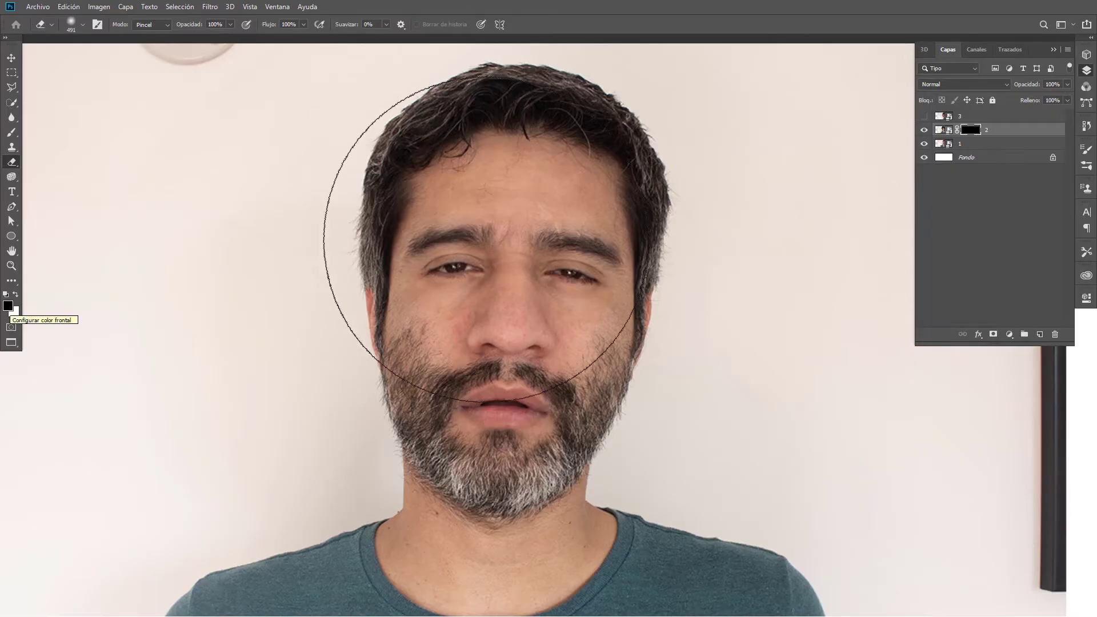
mouse_move(394, 273)
mouse_down()
mouse_move(313, 280)
mouse_move(354, 277)
mouse_up()
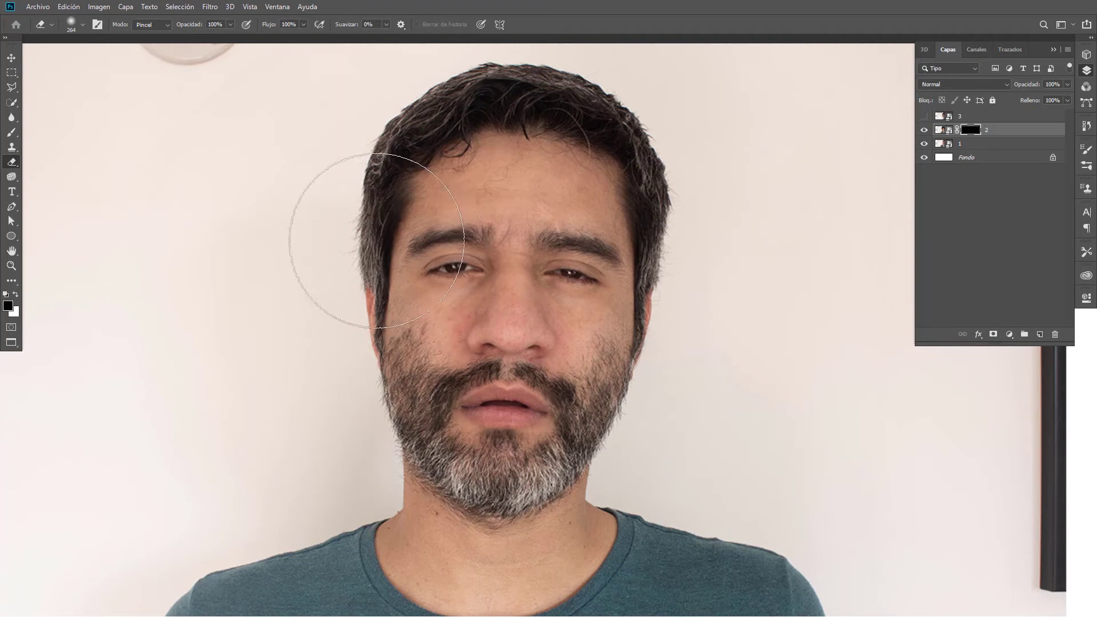
mouse_move(359, 225)
mouse_down()
mouse_move(441, 292)
mouse_move(444, 200)
mouse_move(545, 334)
mouse_move(477, 443)
mouse_up()
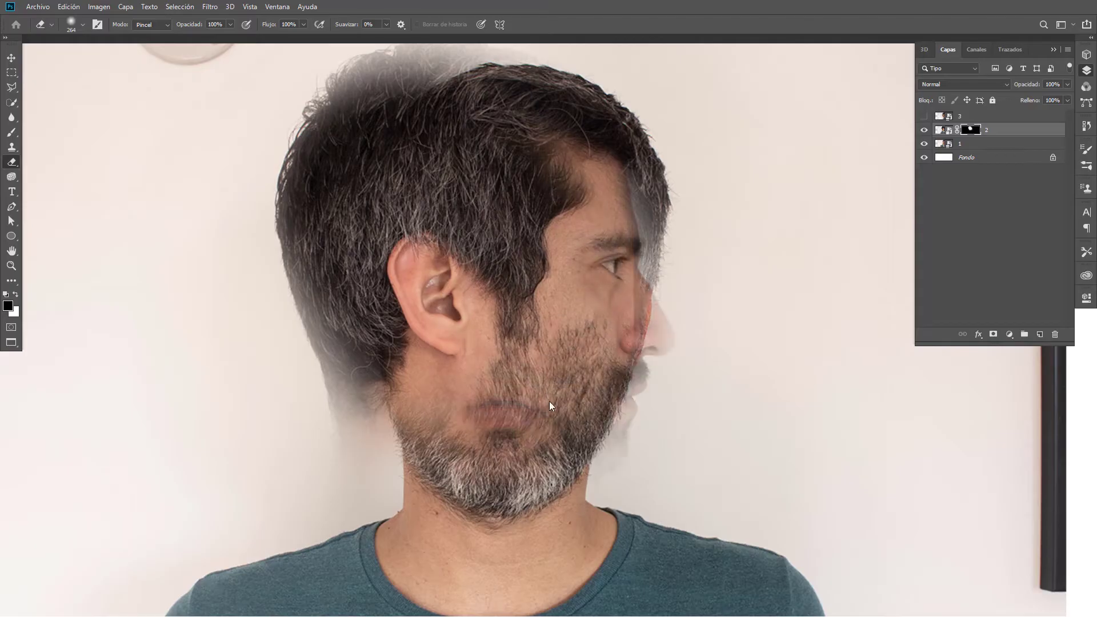
mouse_move(426, 494)
mouse_down()
mouse_move(350, 367)
mouse_move(362, 93)
mouse_move(473, 130)
mouse_move(514, 183)
mouse_move(550, 171)
mouse_move(579, 144)
mouse_move(634, 275)
mouse_move(588, 416)
mouse_move(500, 474)
mouse_up()
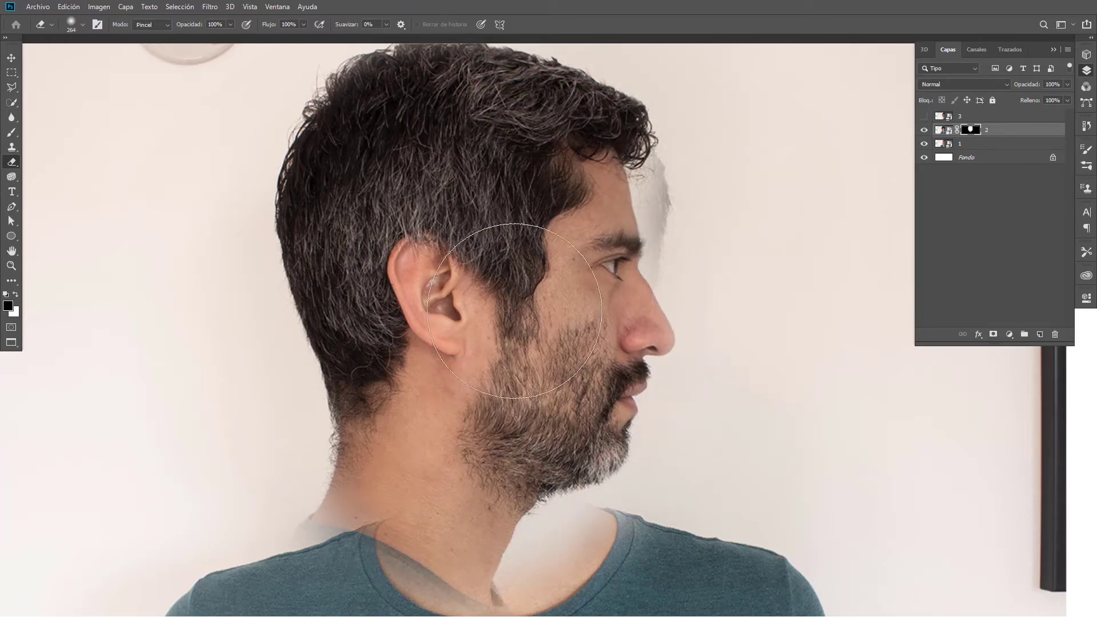
Move the profile head to the left of the frontal face
key(v)
drag(541, 343, 334, 357)
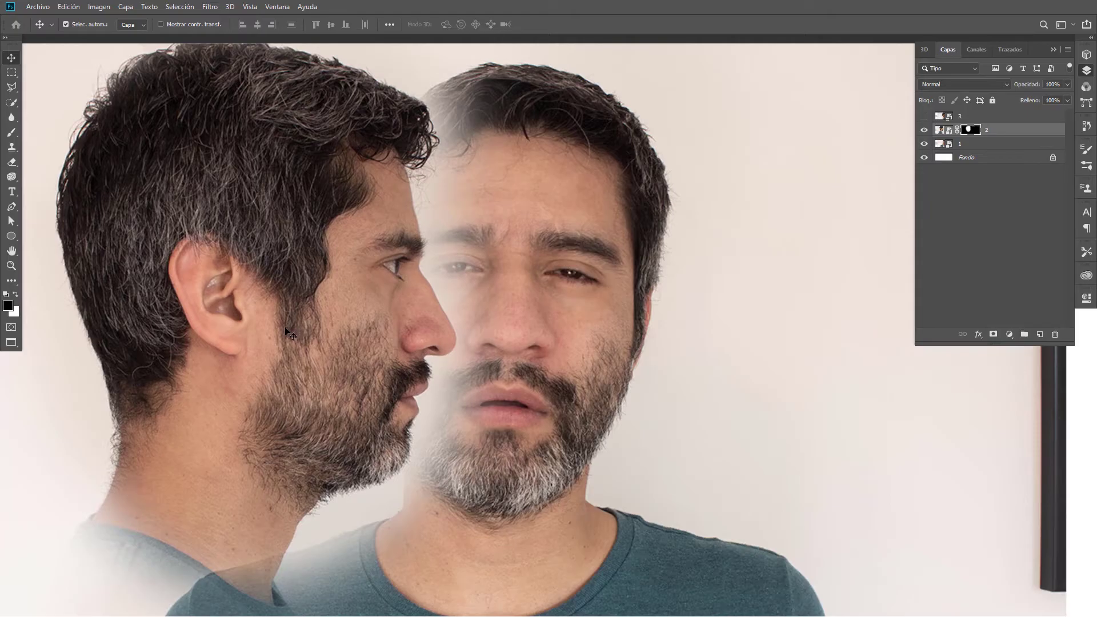
drag(285, 327, 351, 330)
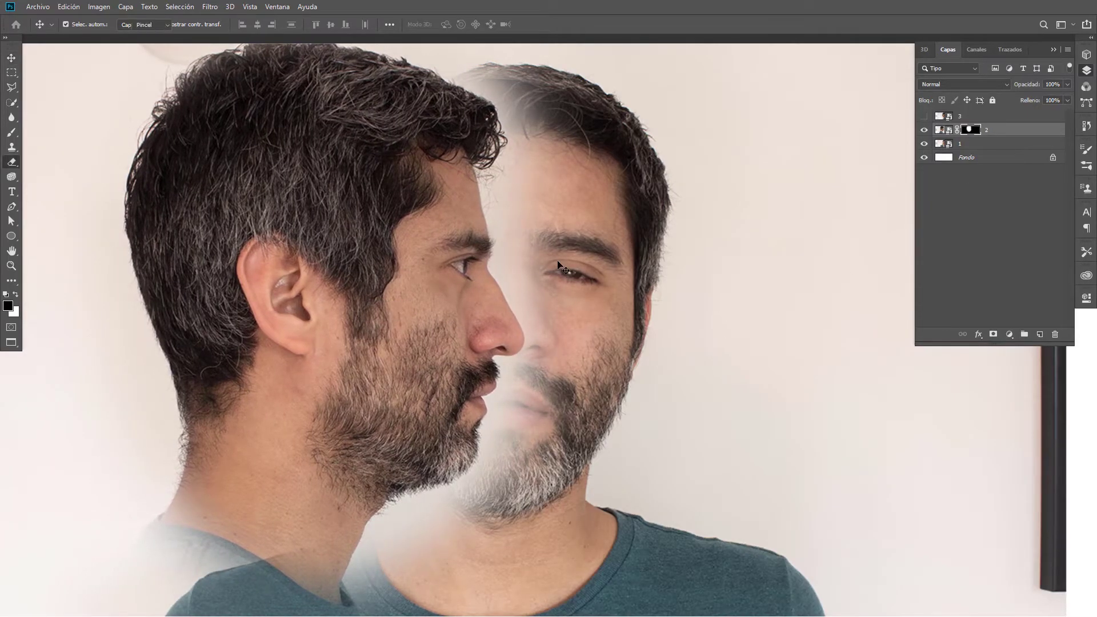
Paint the mask to restore the frontal mouth, chin, eyes, nose bridge and forehead
key(e)
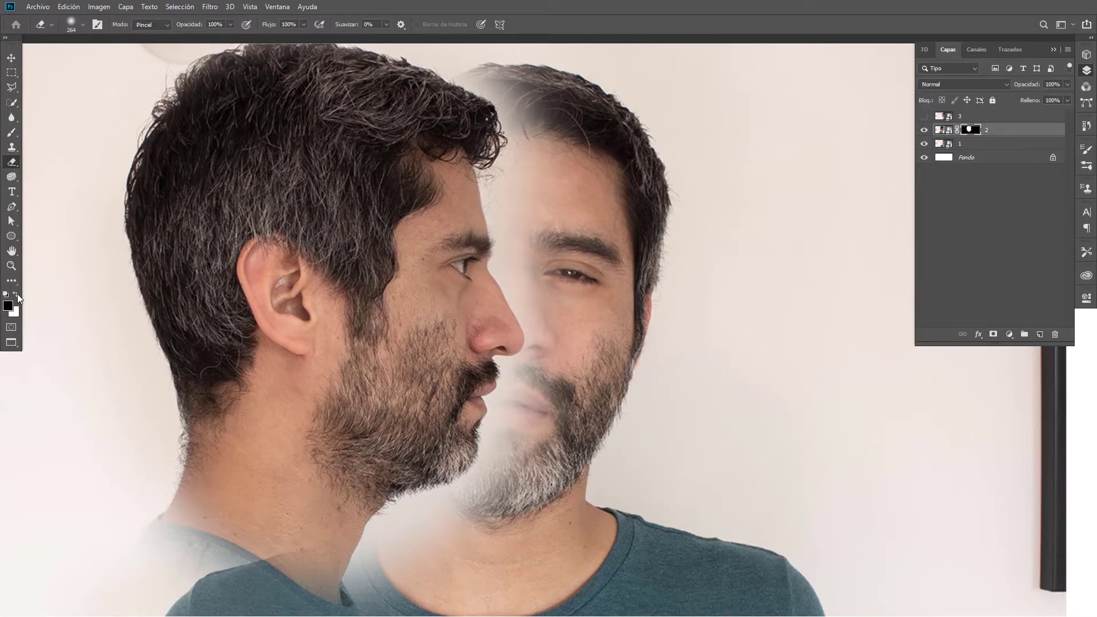
drag(611, 420, 522, 464)
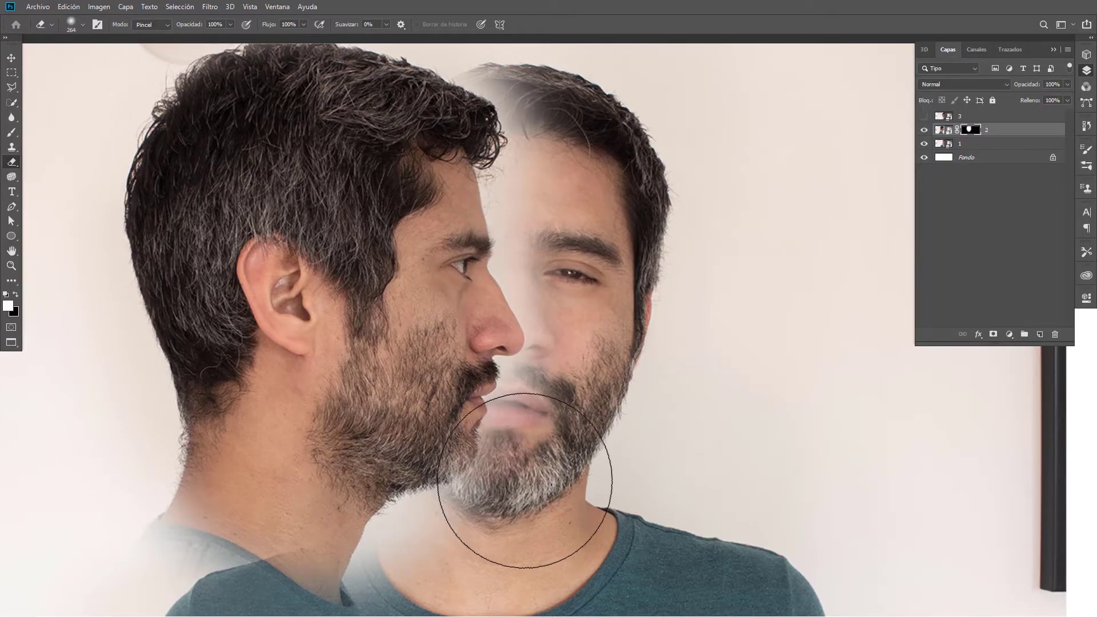
scroll(561, 402, up, 3)
mouse_move(563, 416)
mouse_down()
mouse_move(537, 430)
mouse_move(480, 400)
mouse_up()
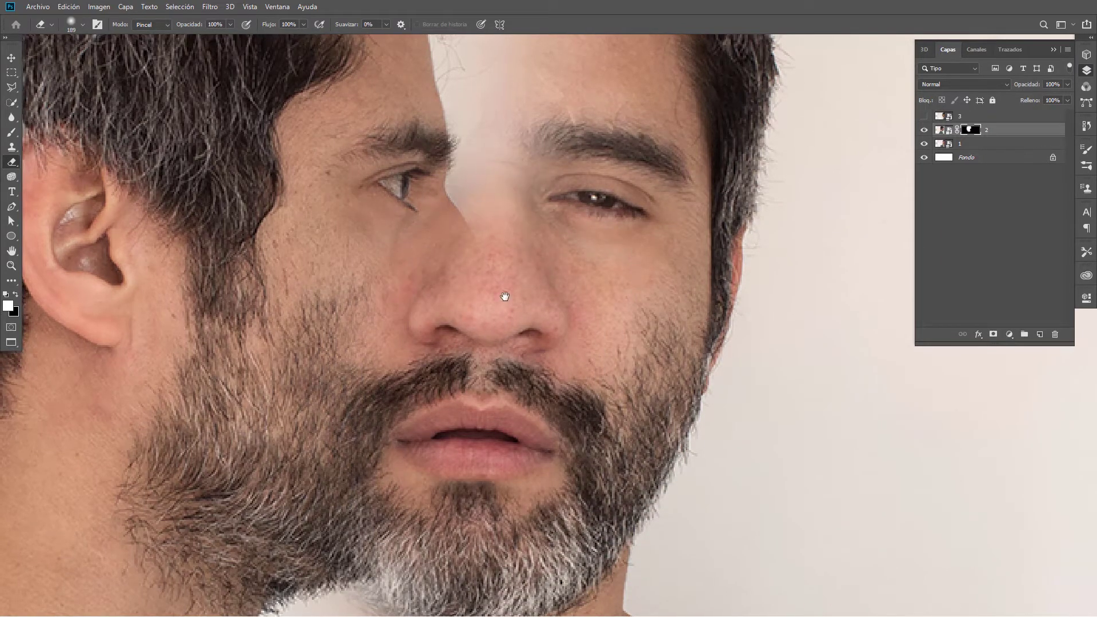
scroll(502, 343, up, 3)
drag(503, 371, 480, 369)
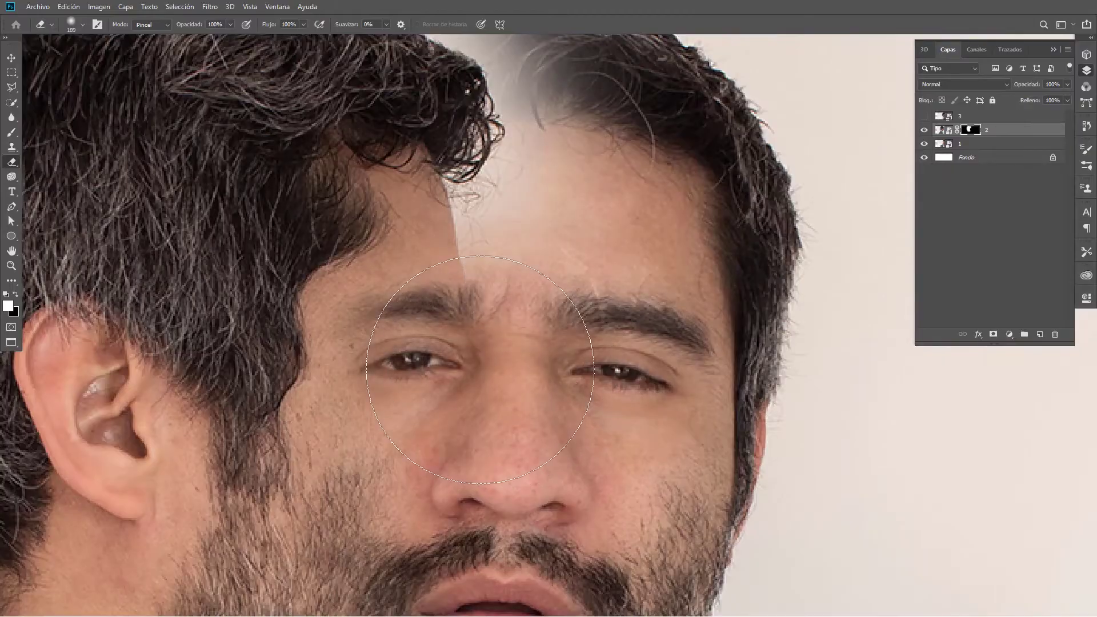
drag(459, 379, 561, 183)
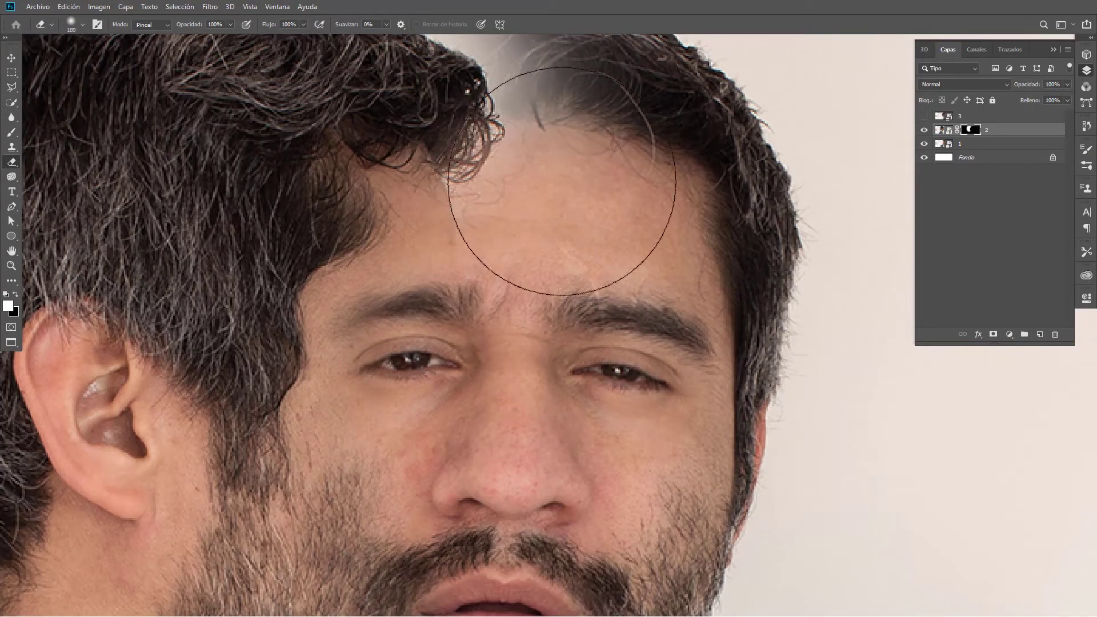
drag(560, 267, 578, 411)
Further refine the mask around the forehead, then zoom out to see the whole face
scroll(531, 308, up, 2)
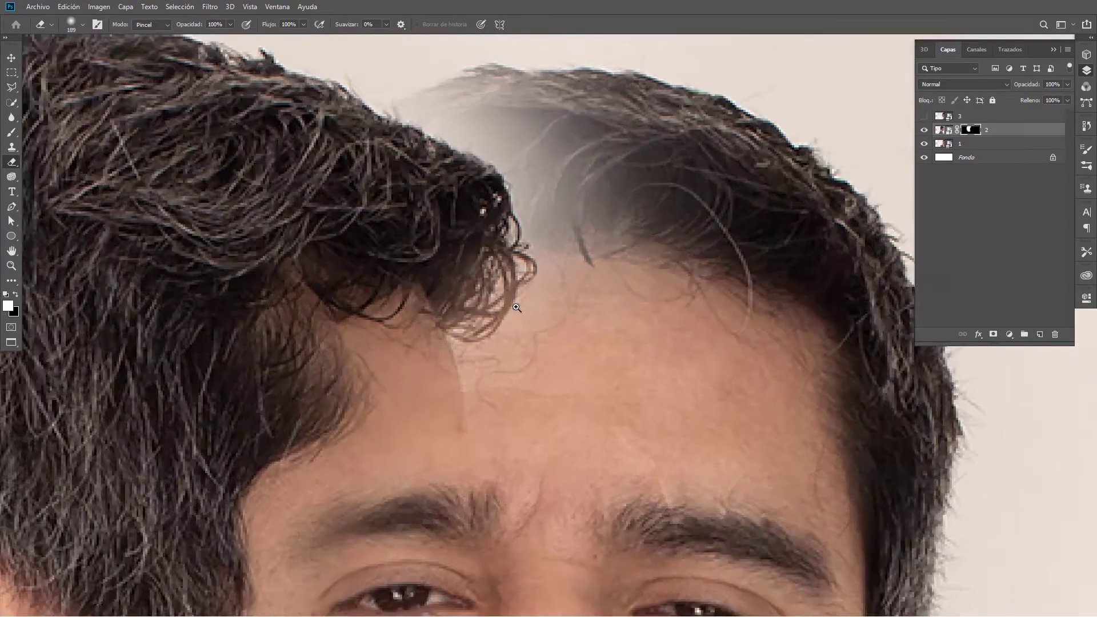
scroll(560, 314, up, 1)
scroll(558, 314, up, 2)
mouse_move(558, 313)
mouse_down()
mouse_move(563, 289)
mouse_move(607, 414)
mouse_move(519, 367)
mouse_move(432, 296)
mouse_move(604, 451)
mouse_up()
scroll(433, 296, up, 4)
scroll(433, 296, down, 4)
scroll(604, 451, down, 3)
scroll(579, 478, down, 1)
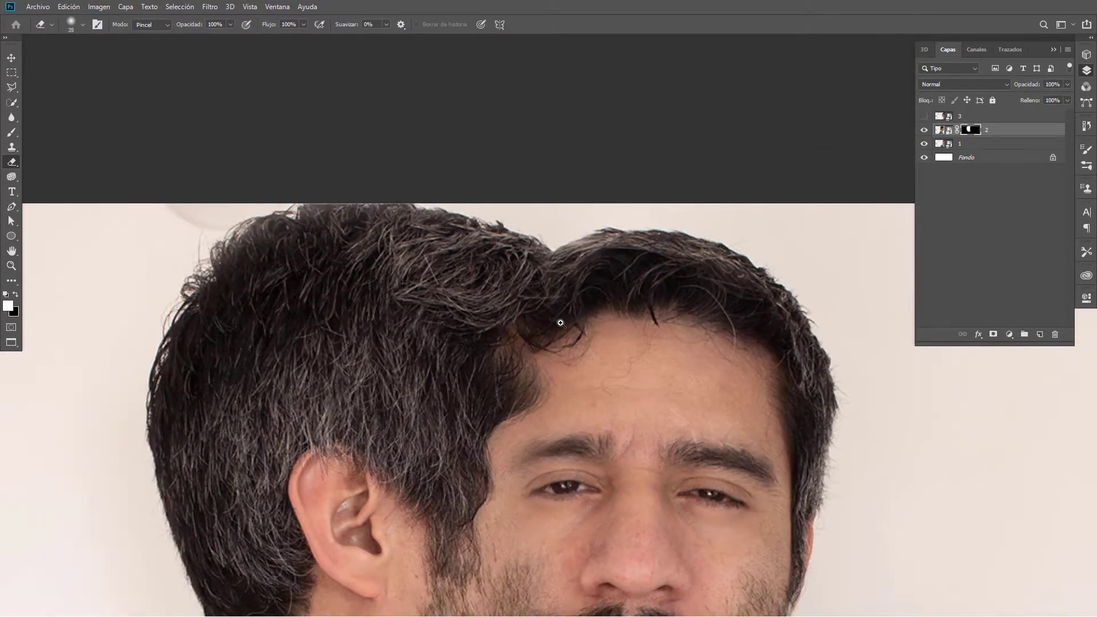
drag(577, 509, 531, 280)
scroll(569, 397, up, 2)
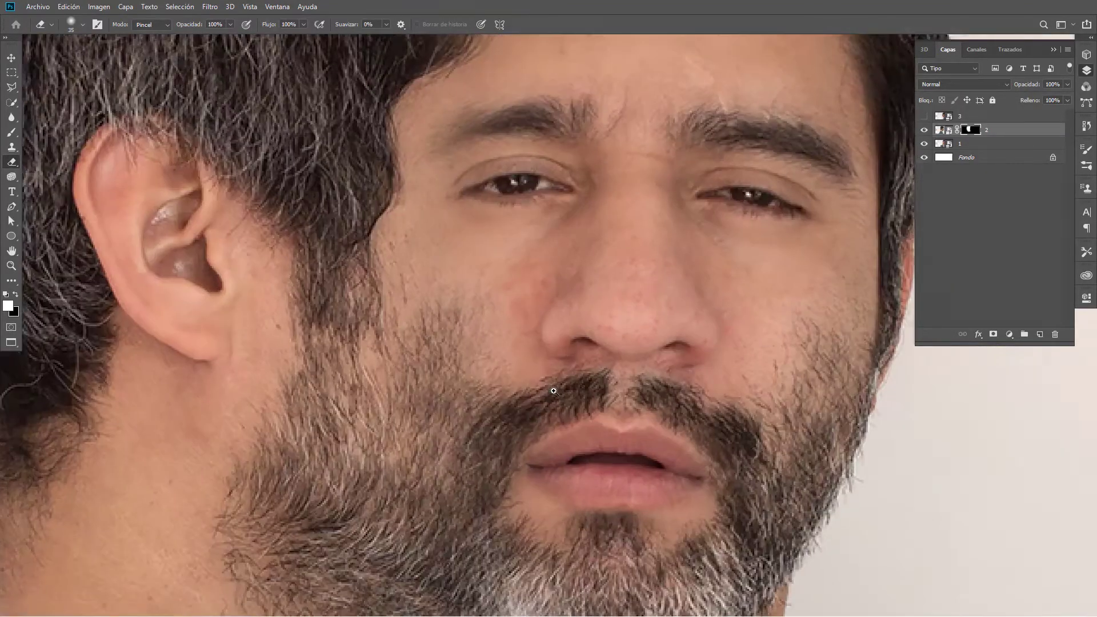
scroll(569, 398, up, 2)
scroll(569, 397, down, 2)
scroll(569, 388, down, 1)
scroll(566, 354, down, 1)
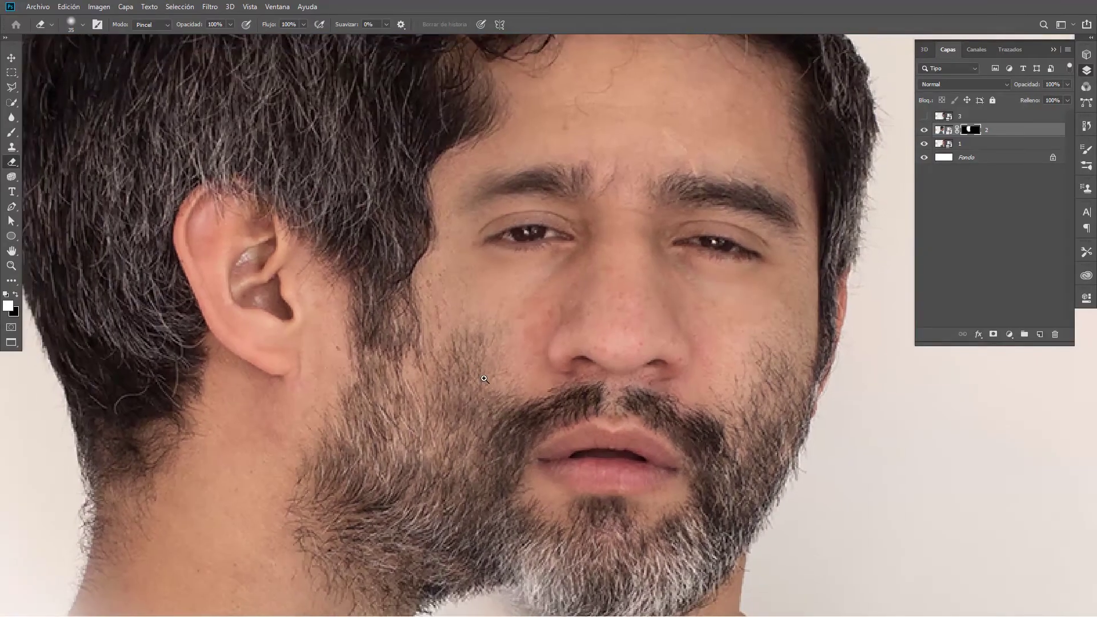
scroll(565, 347, down, 1)
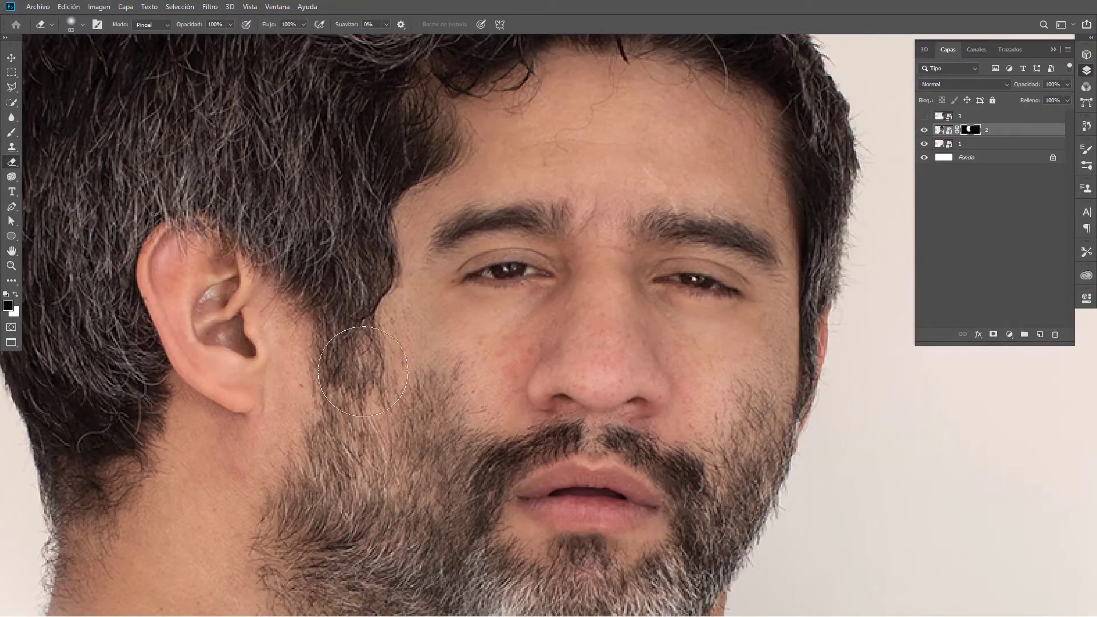
scroll(591, 320, down, 1)
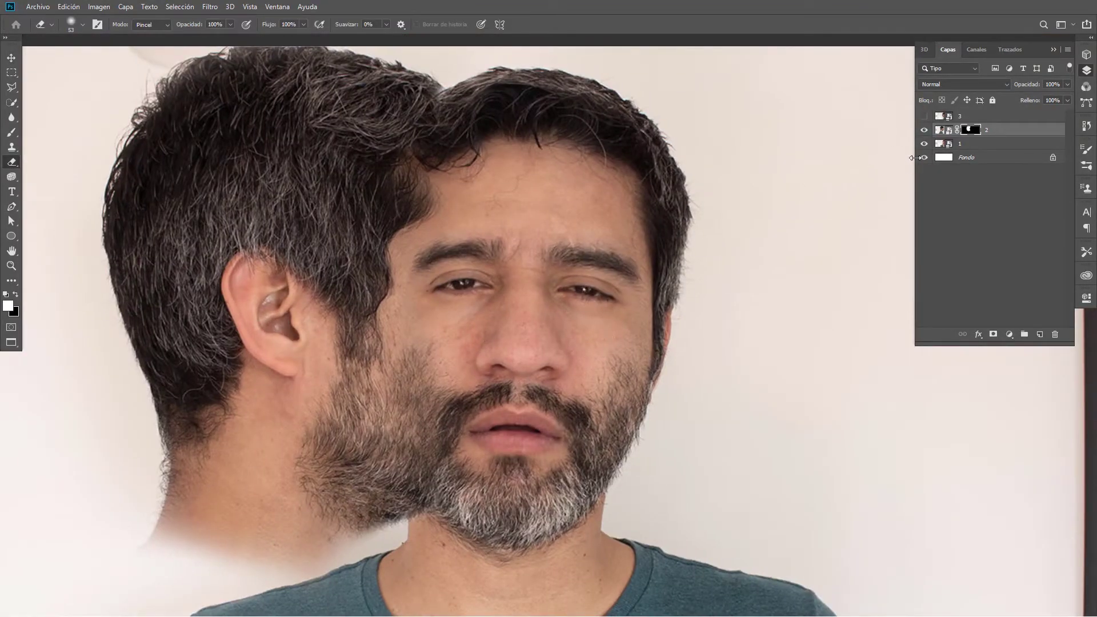
Show layer 3, hide it behind an inverted mask, and paint just its head back
click(923, 116)
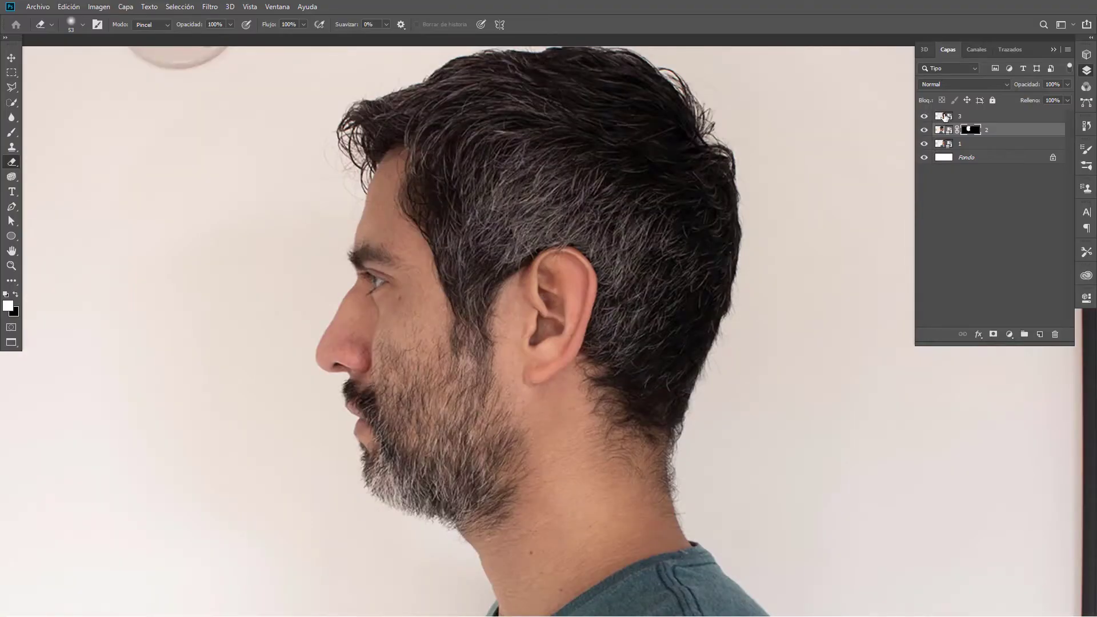
click(944, 116)
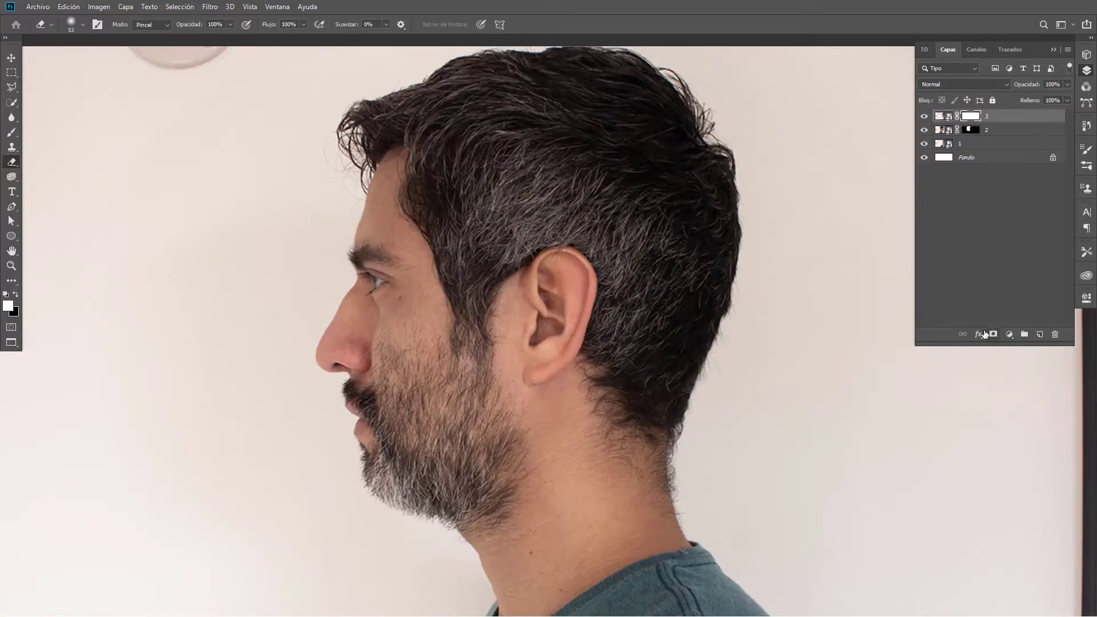
key(ctrl+1)
drag(698, 345, 598, 306)
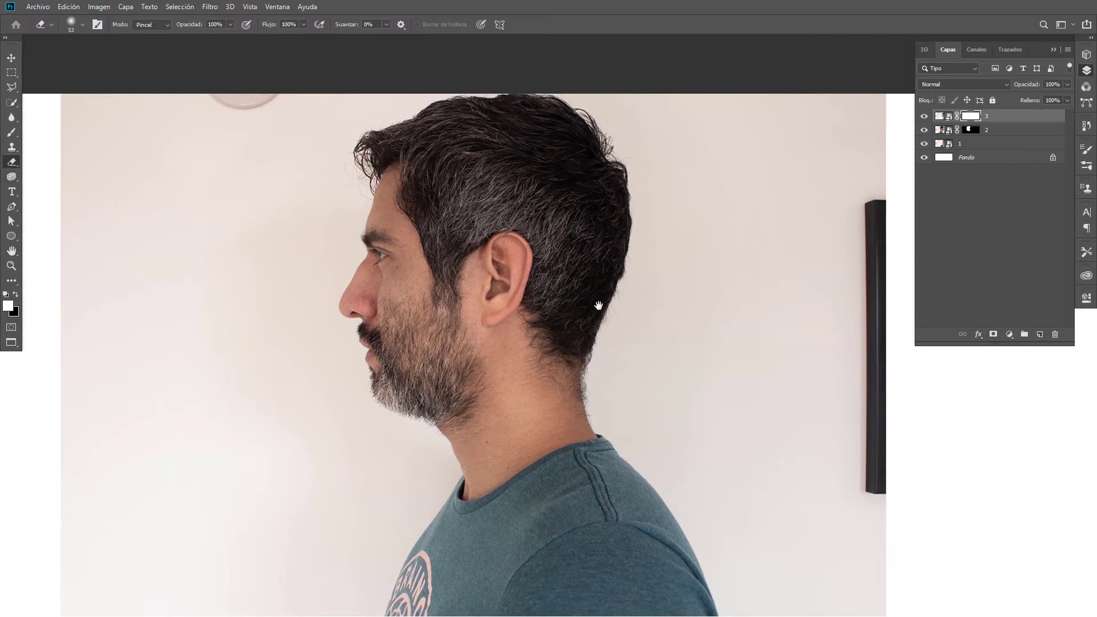
key(ctrl+i)
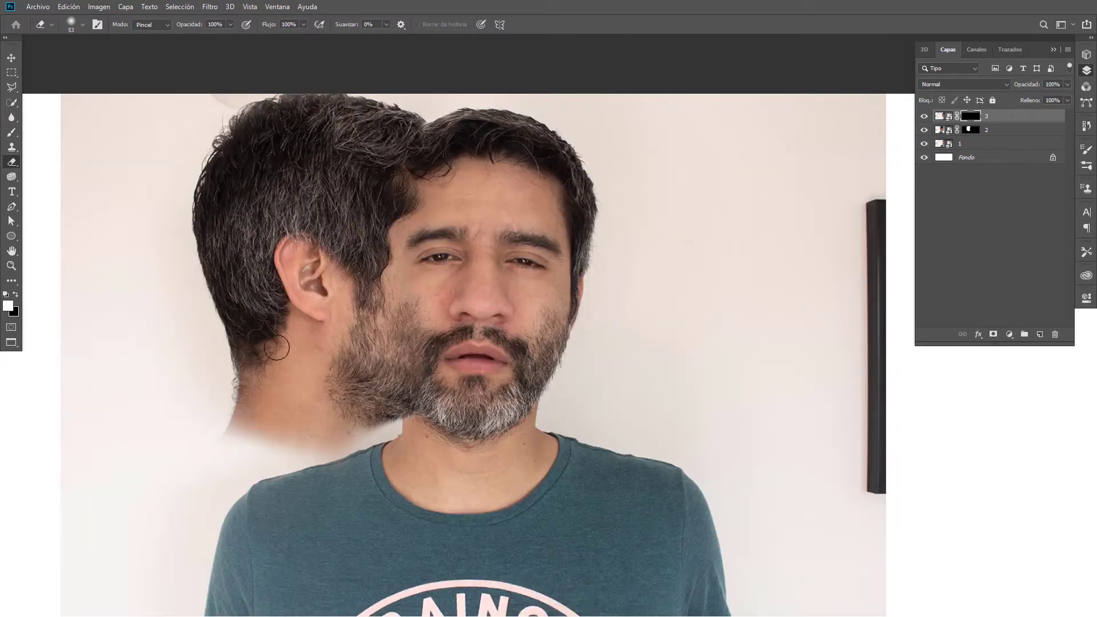
drag(550, 346, 591, 340)
drag(551, 204, 575, 152)
Move the second profile head to the right of the frontal face
key(v)
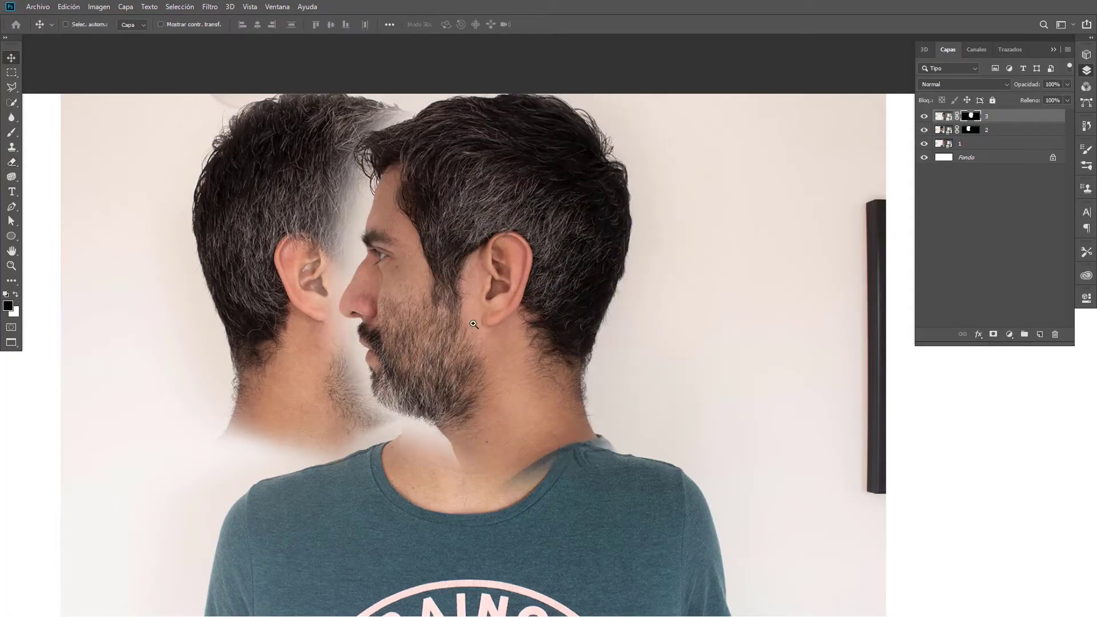
ctrl+click(495, 322)
mouse_move(495, 322)
mouse_down()
mouse_move(650, 286)
mouse_move(581, 273)
mouse_up()
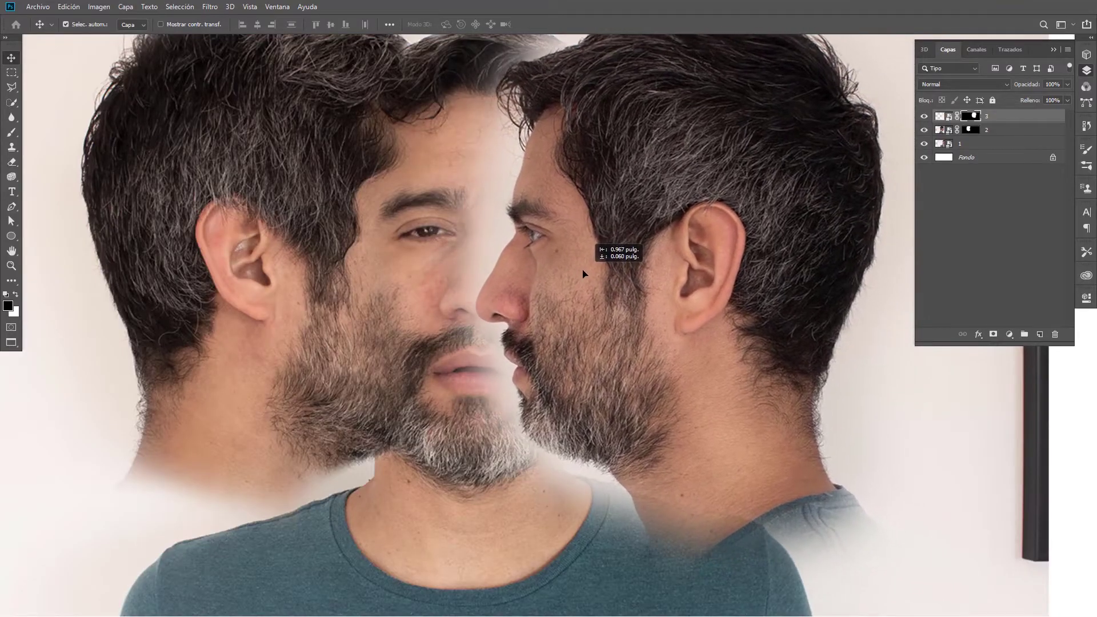
key(e)
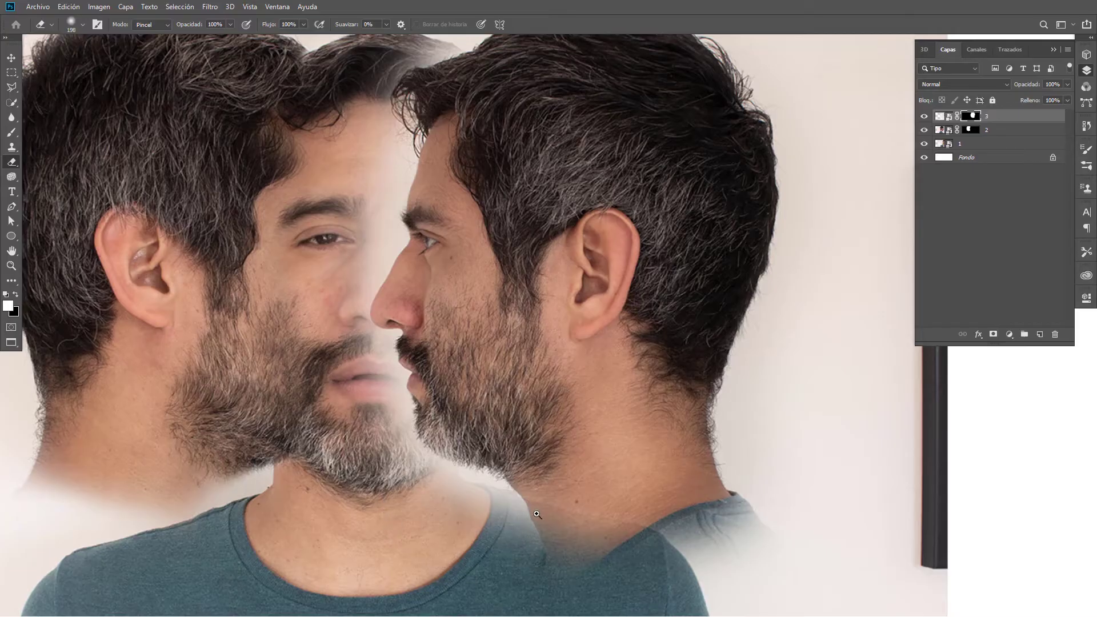
Touch up layer 3's mask along the hairline and beard, swapping colours to restore hair
scroll(390, 374, up, 5)
scroll(390, 374, down, 2)
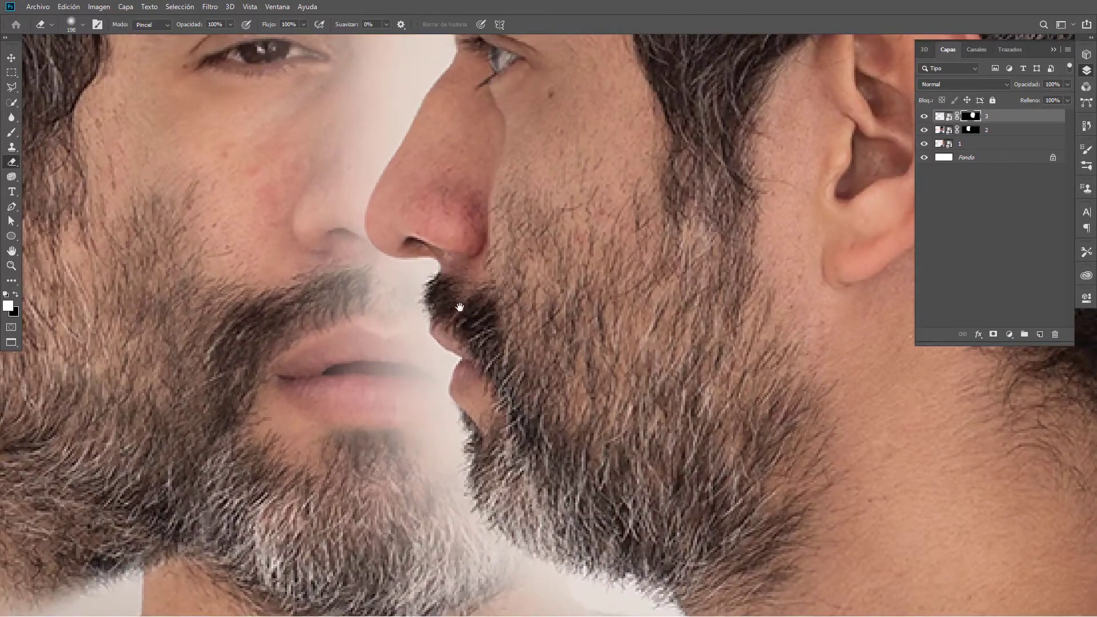
scroll(390, 285, up, 2)
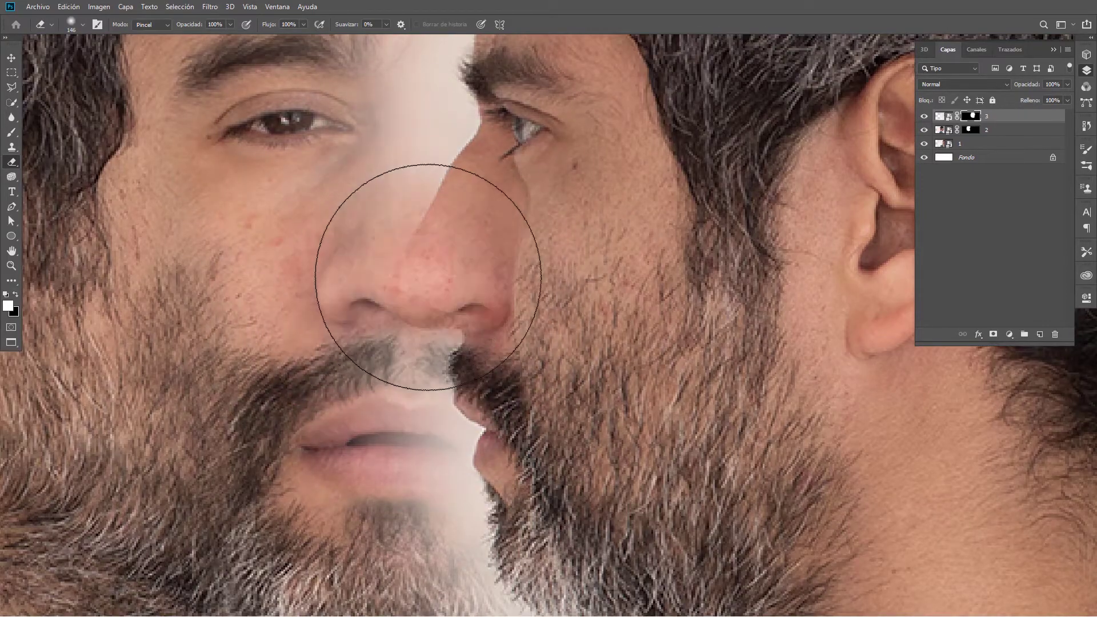
scroll(524, 469, up, 5)
scroll(523, 469, down, 5)
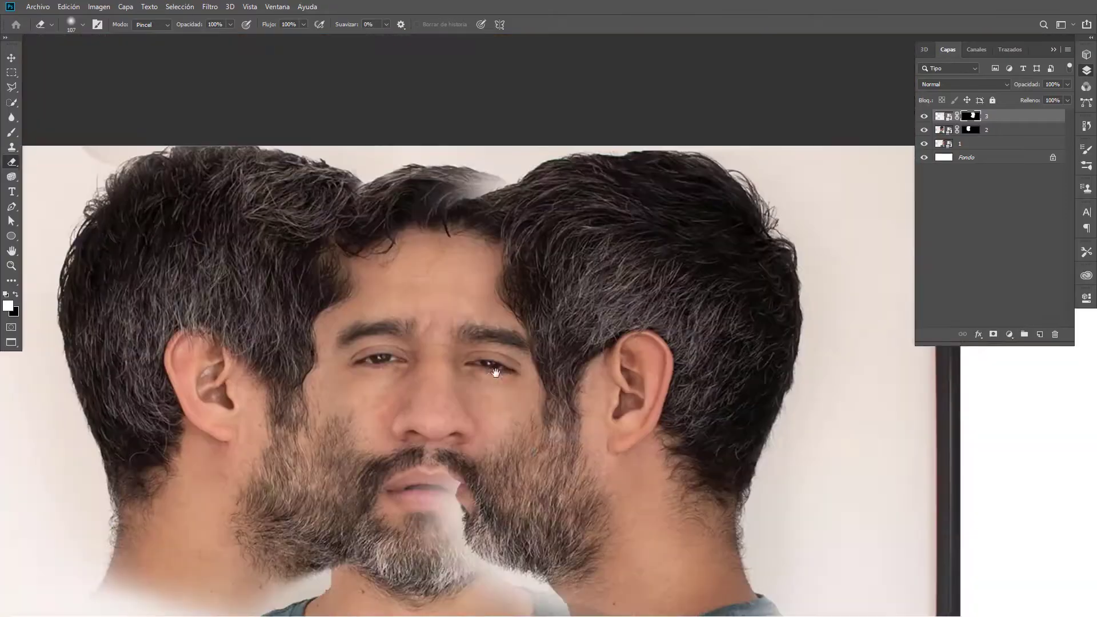
scroll(564, 337, up, 5)
scroll(466, 348, up, 5)
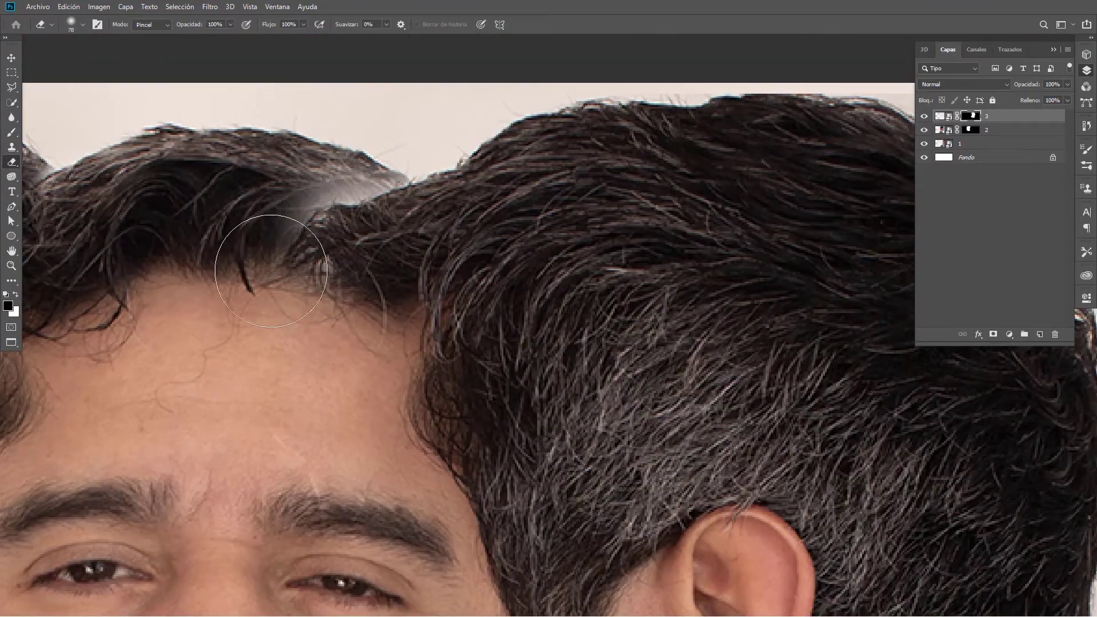
key(x)
scroll(440, 343, up, 3)
scroll(485, 309, down, 5)
scroll(485, 309, down, 5)
key(x)
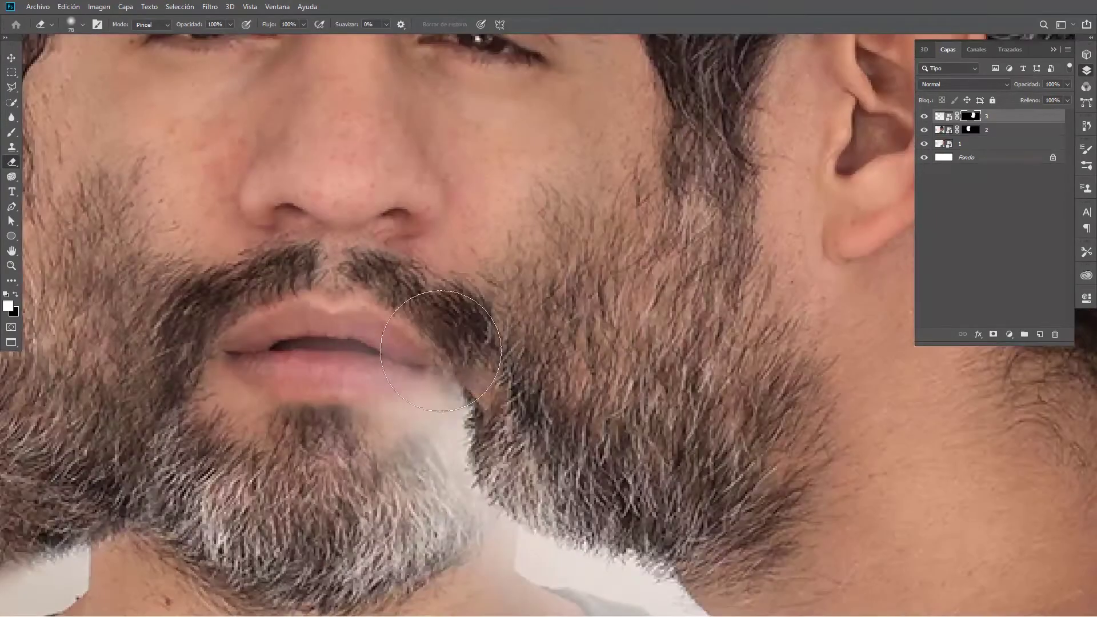
scroll(637, 520, down, 2)
scroll(469, 451, up, 2)
scroll(469, 451, down, 5)
key(v)
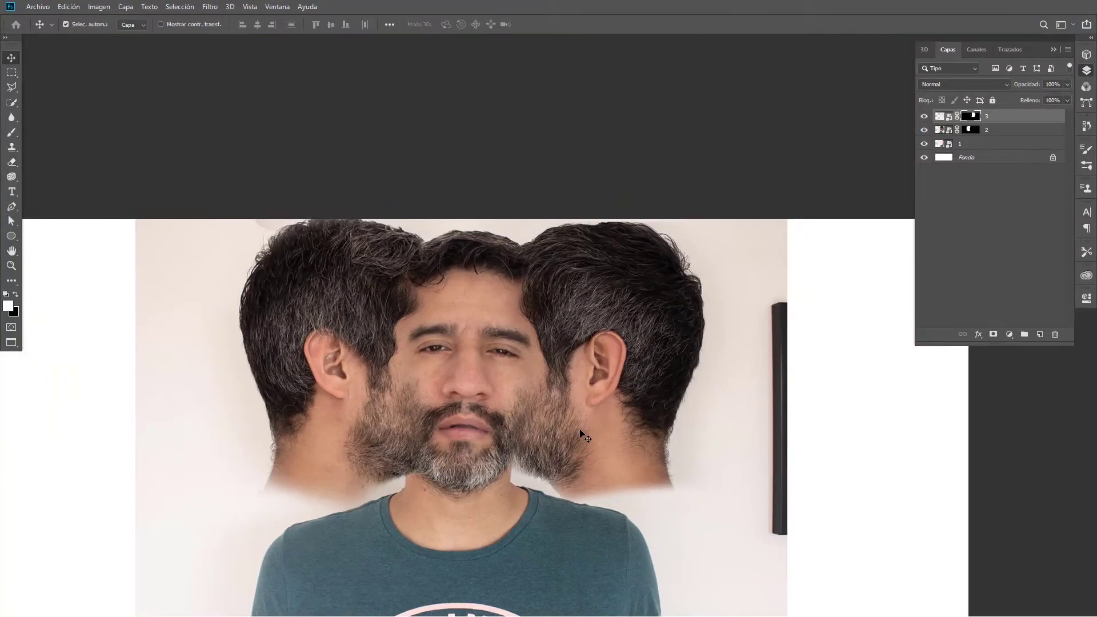
scroll(570, 434, up, 3)
Select all three head layers together in the Layers panel
scroll(570, 443, up, 2)
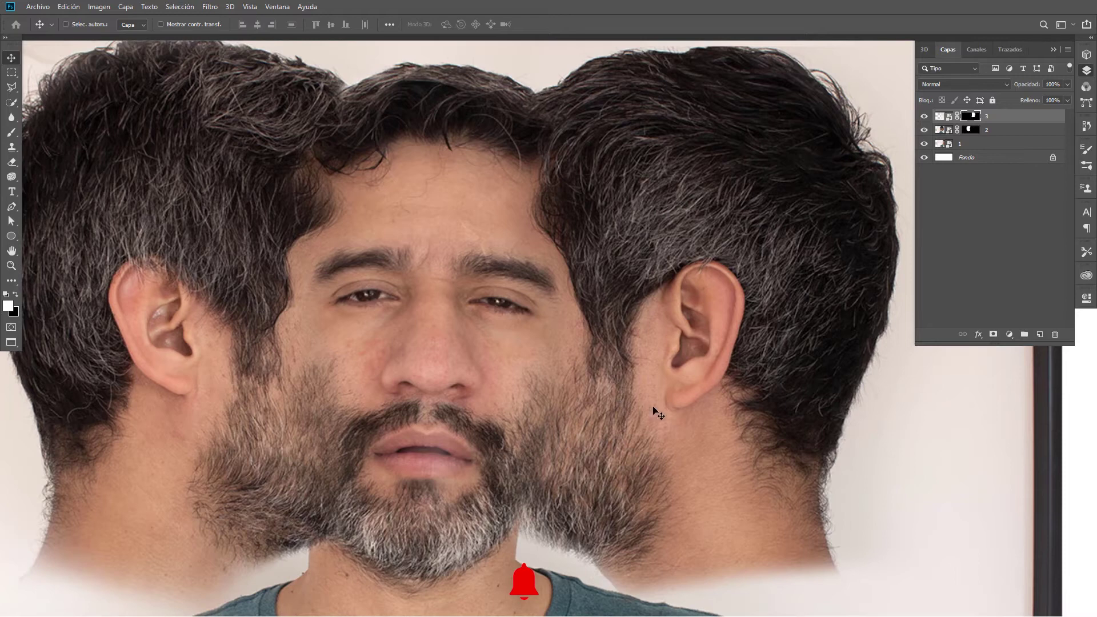
scroll(658, 412, down, 2)
scroll(542, 405, down, 2)
scroll(424, 400, down, 1)
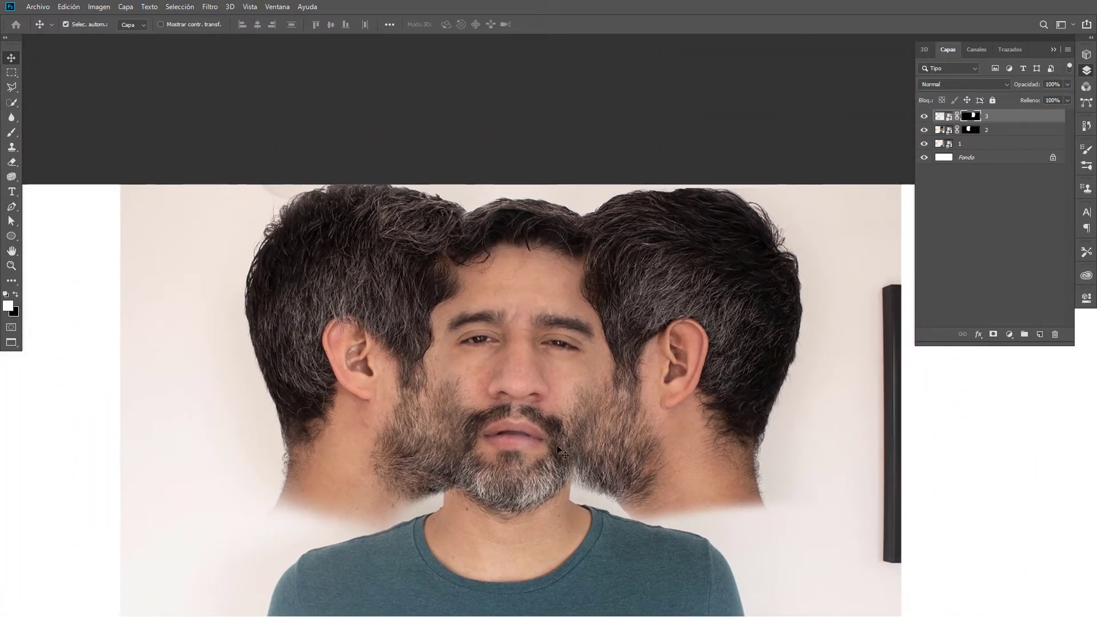
scroll(559, 449, up, 2)
scroll(547, 411, down, 2)
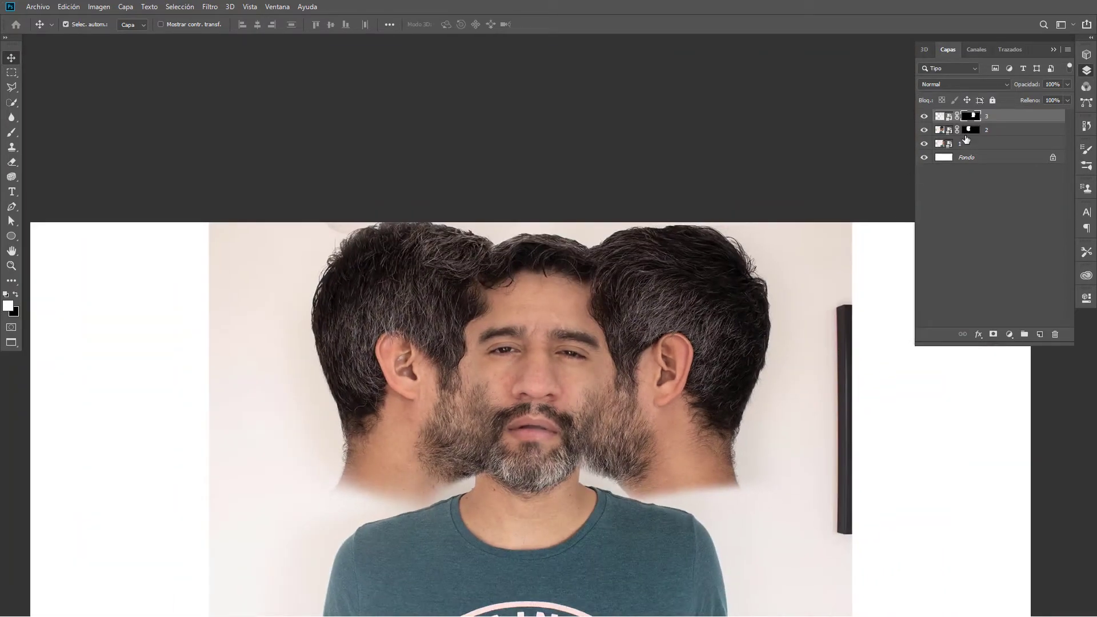
click(975, 144)
shift+click(999, 115)
Frame the whole composite and start Free Transform on the three selected layers
scroll(553, 373, down, 1)
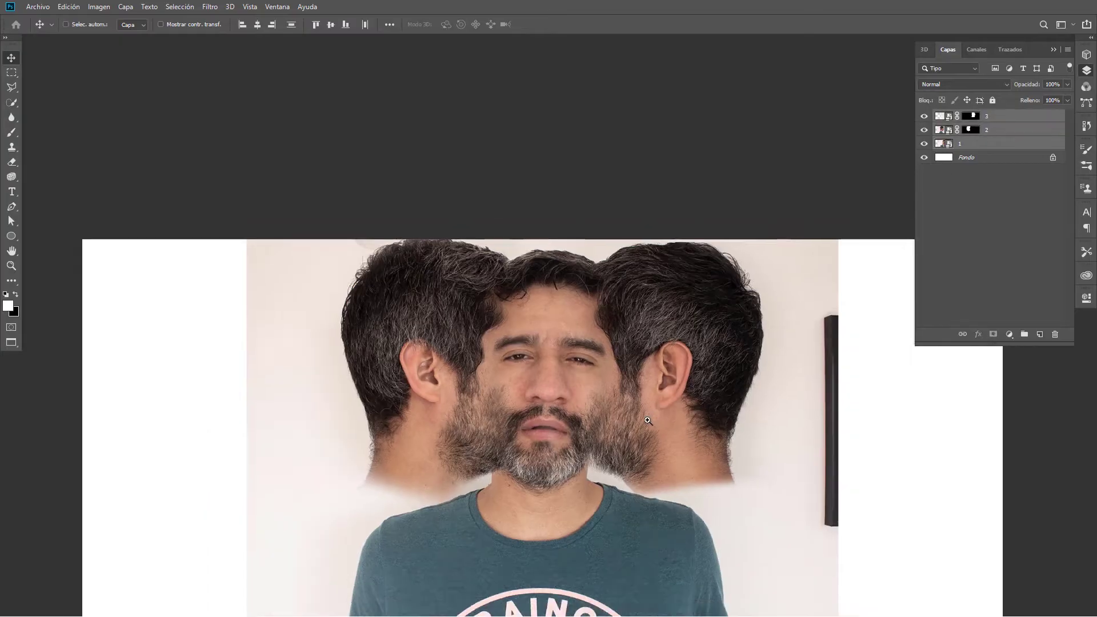
scroll(553, 373, down, 1)
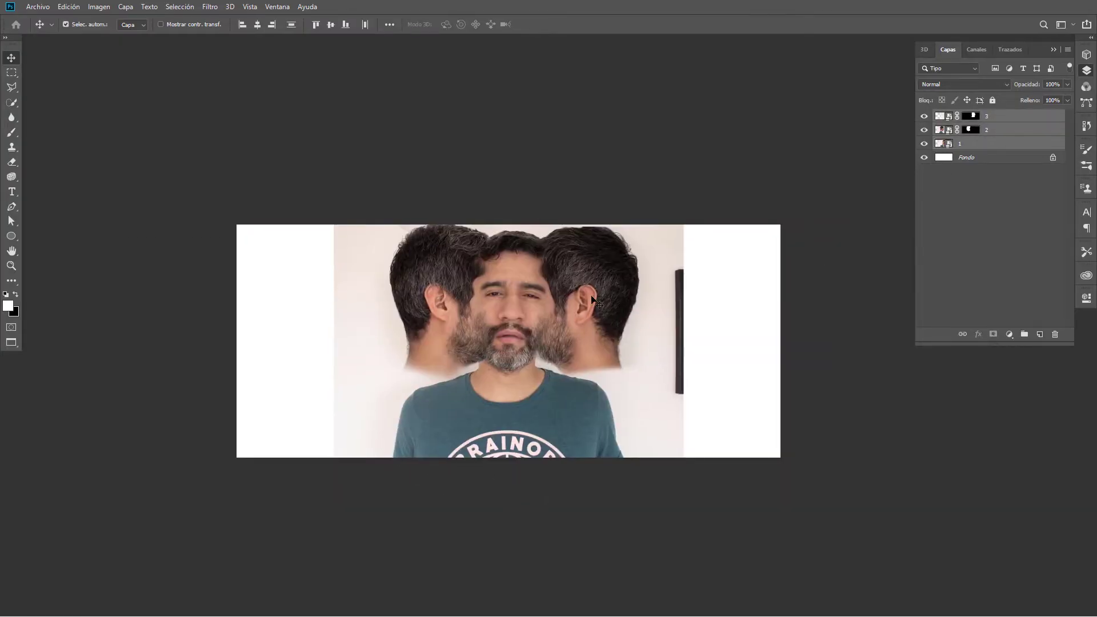
scroll(592, 297, up, 1)
scroll(560, 354, up, 2)
scroll(531, 411, up, 2)
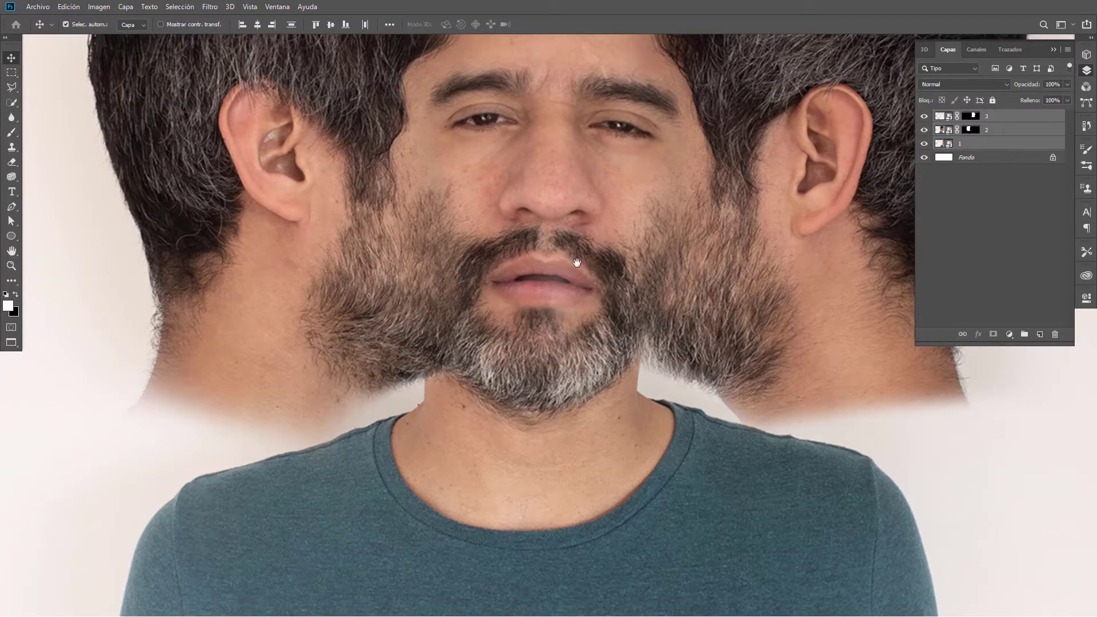
drag(576, 262, 561, 336)
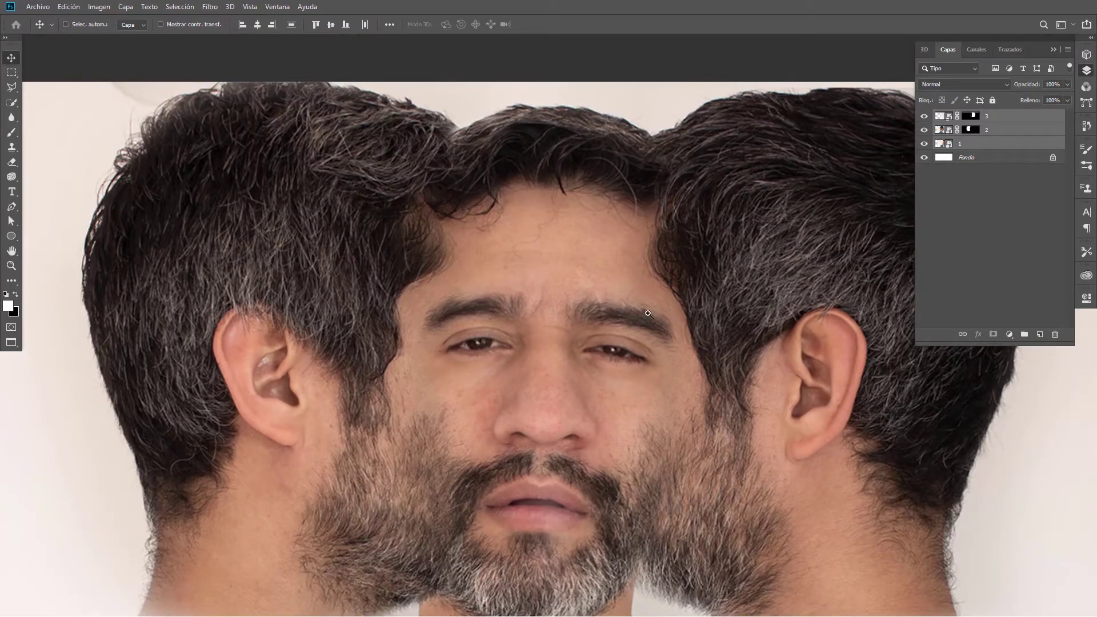
scroll(647, 313, down, 3)
scroll(678, 384, down, 2)
mouse_move(678, 384)
mouse_down()
mouse_move(538, 276)
mouse_move(543, 297)
mouse_up()
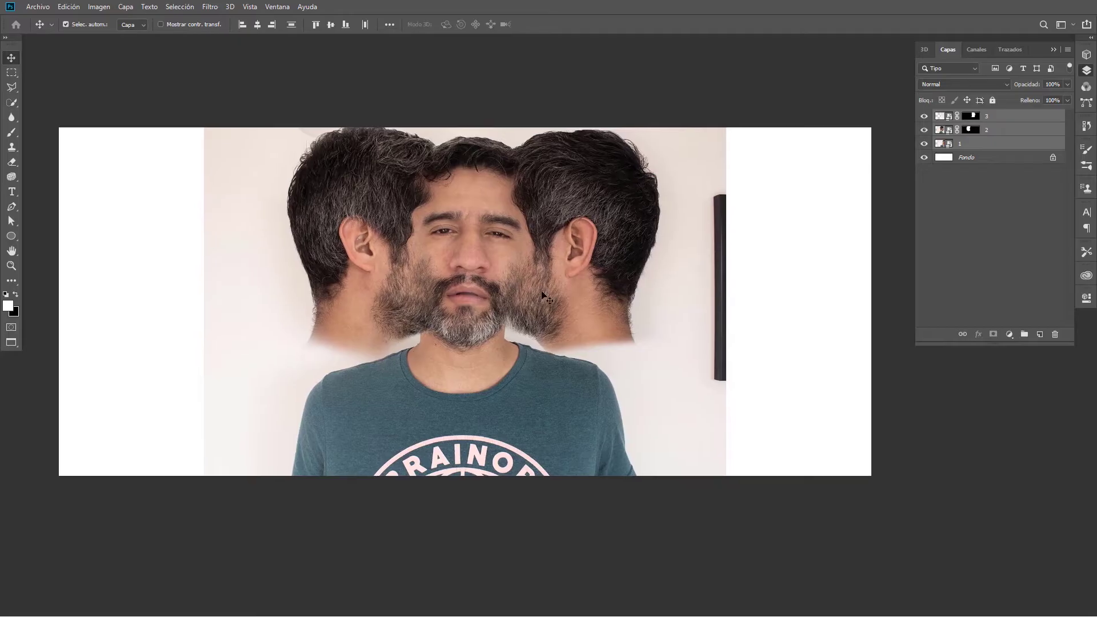
key(ctrl+t)
Scale the three heads up to about 163% so they fill the canvas
scroll(541, 372, down, 1)
drag(293, 436, 61, 574)
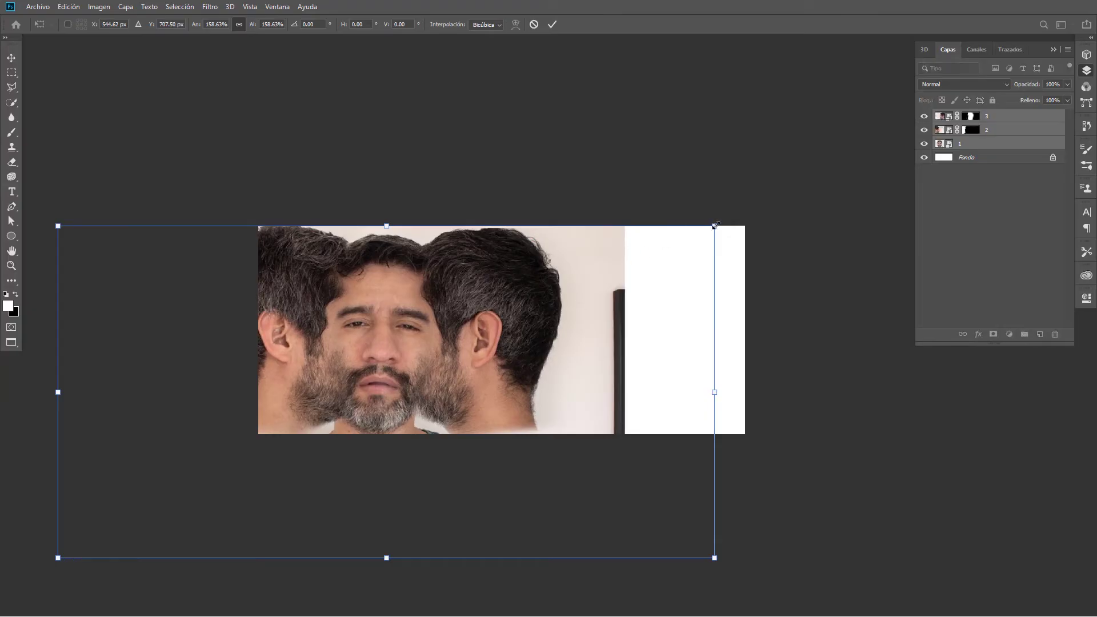
drag(714, 226, 734, 216)
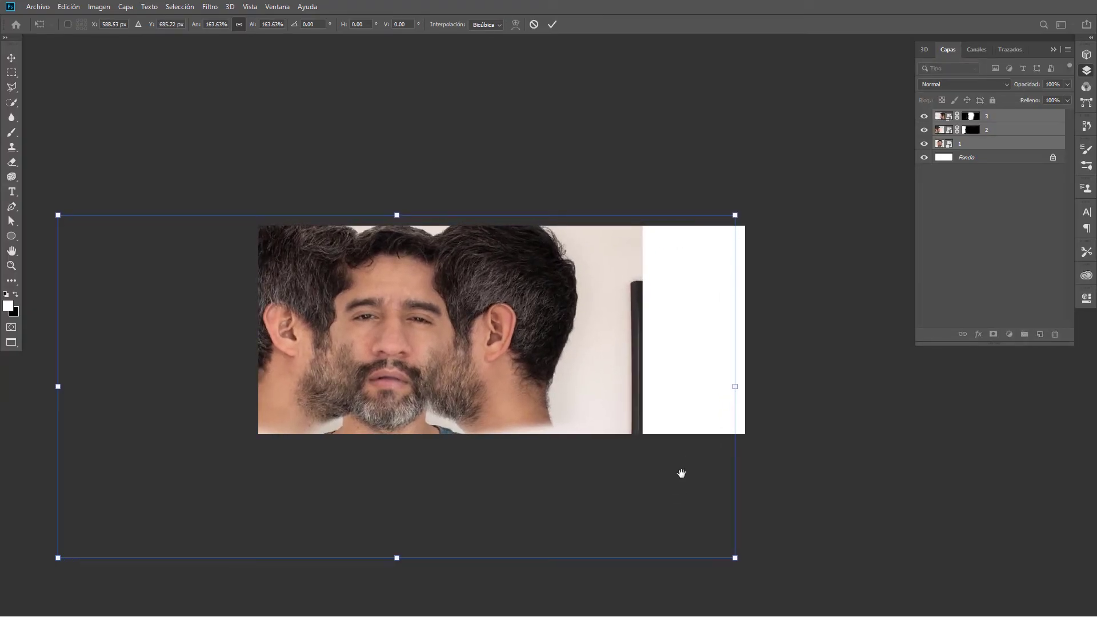
drag(681, 473, 677, 439)
key(Return)
Enlarge layer 2's profile head slightly, to about 106%
click(1011, 133)
key(ctrl+t)
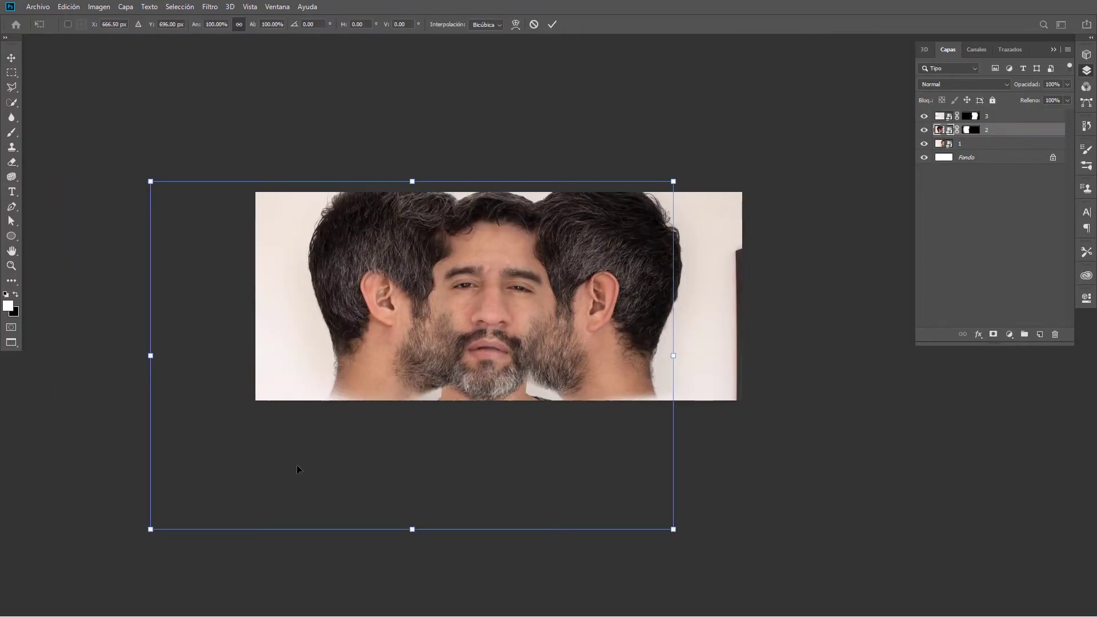
drag(150, 529, 129, 550)
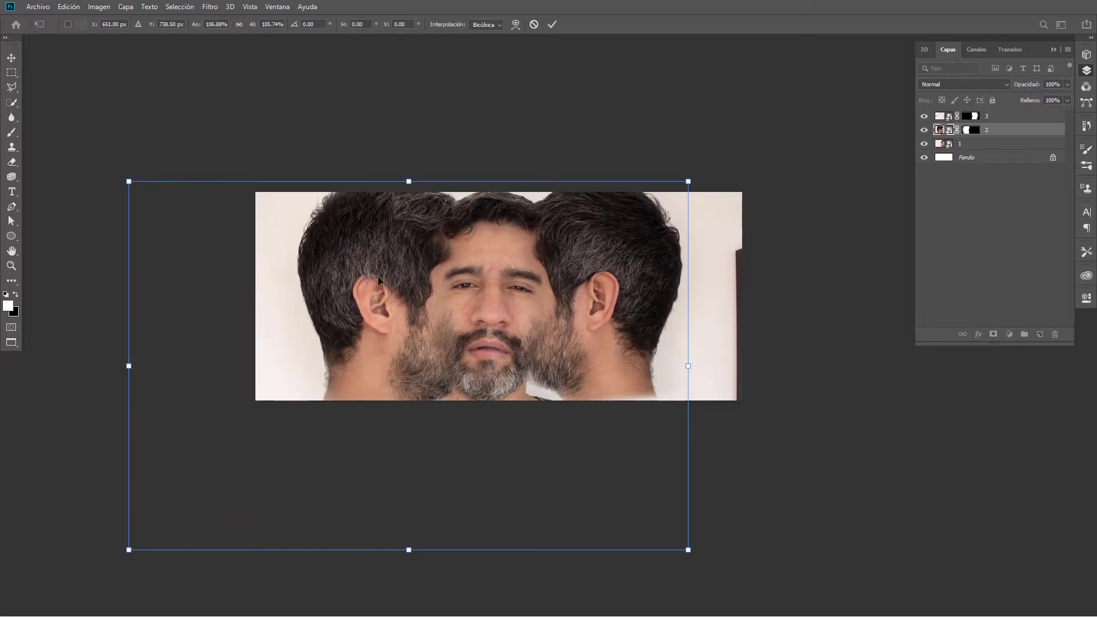
key(Return)
Shift layer 3's profile head to the right and zoom in to check it
click(1012, 116)
key(ctrl+t)
mouse_move(545, 369)
mouse_down()
mouse_move(563, 369)
mouse_move(664, 241)
mouse_move(759, 387)
mouse_up()
key(ctrl+plus)
key(ctrl+plus)
key(ctrl+plus)
Commit layer 3's new position and stamp all visible heads into new merged layer Capa 1
scroll(632, 502, down, 5)
scroll(723, 368, up, 5)
key(Return)
key(ctrl+minus)
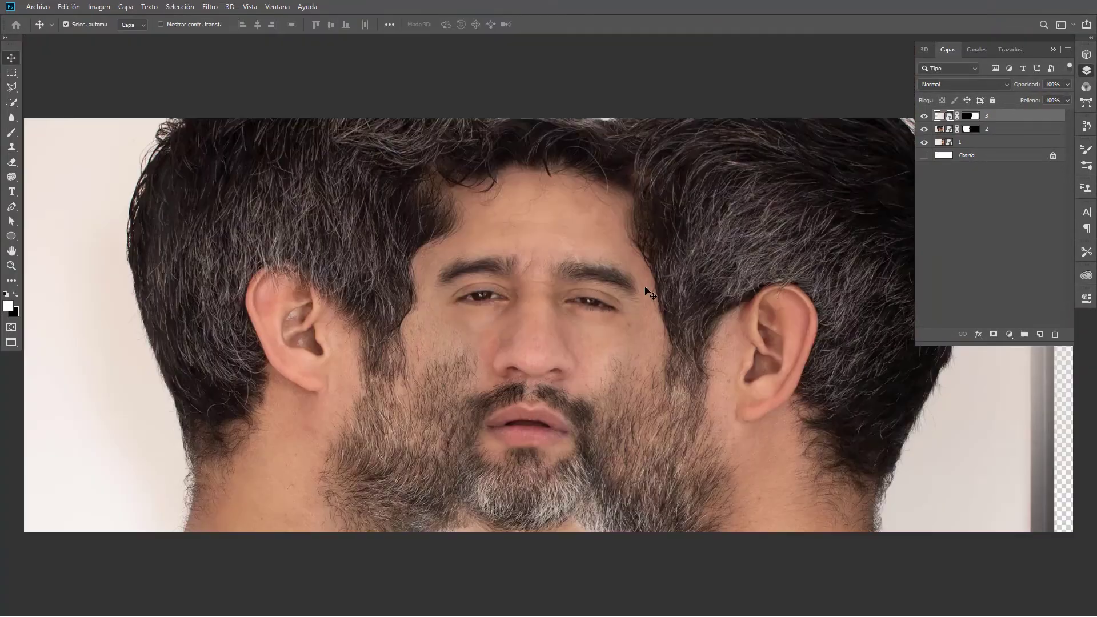
key(ctrl+minus)
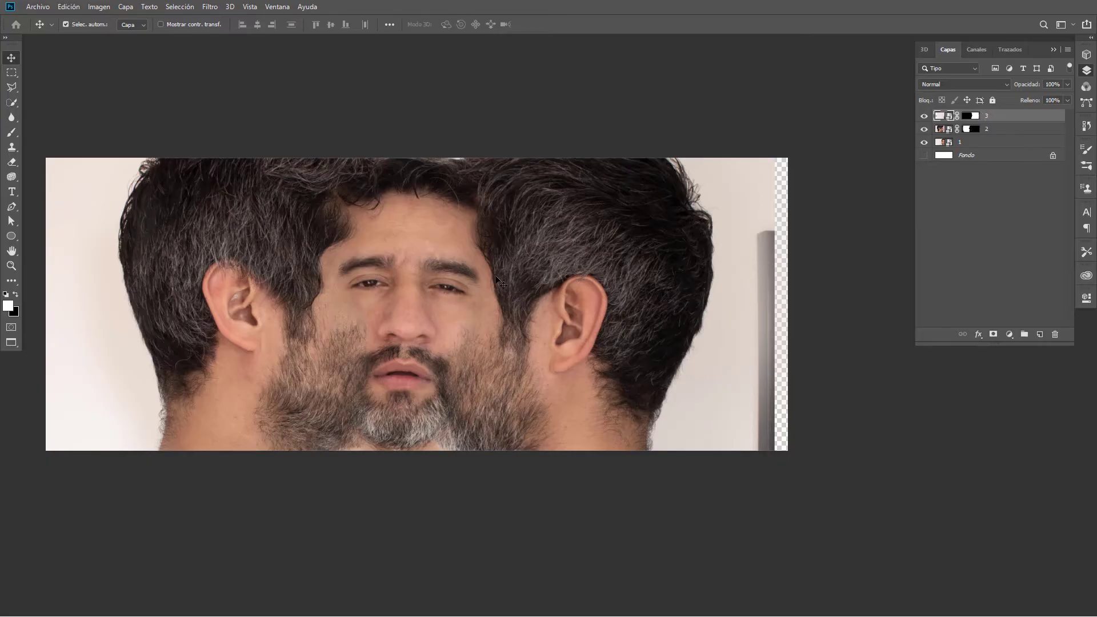
key(ctrl+alt+shift+e)
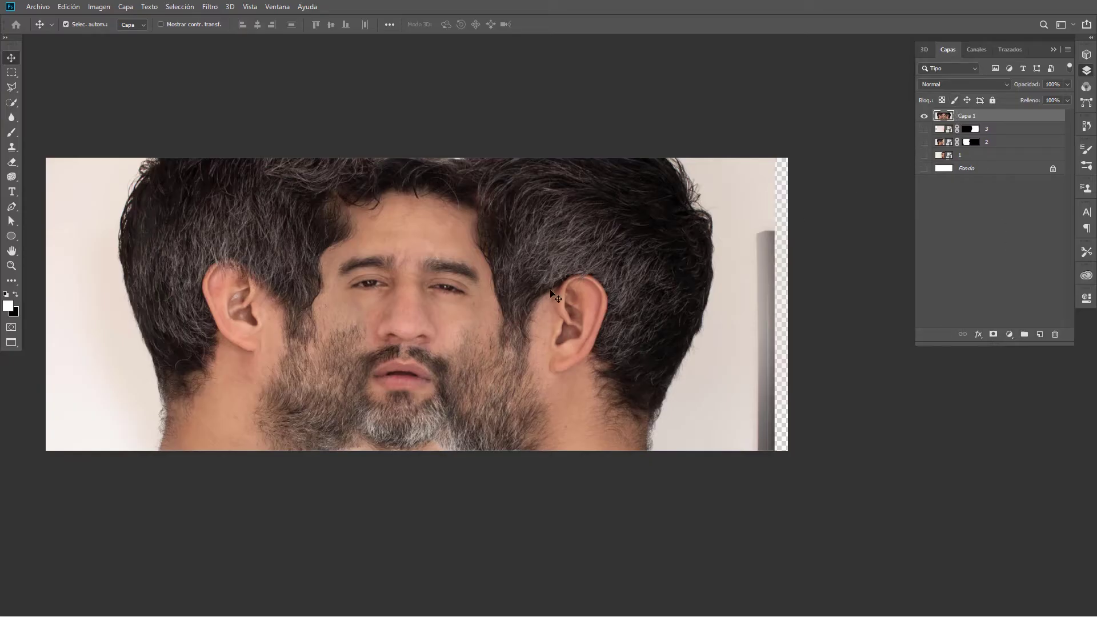
drag(550, 290, 564, 249)
key(ctrl+z)
key(ctrl+plus)
key(ctrl+plus)
drag(512, 504, 494, 469)
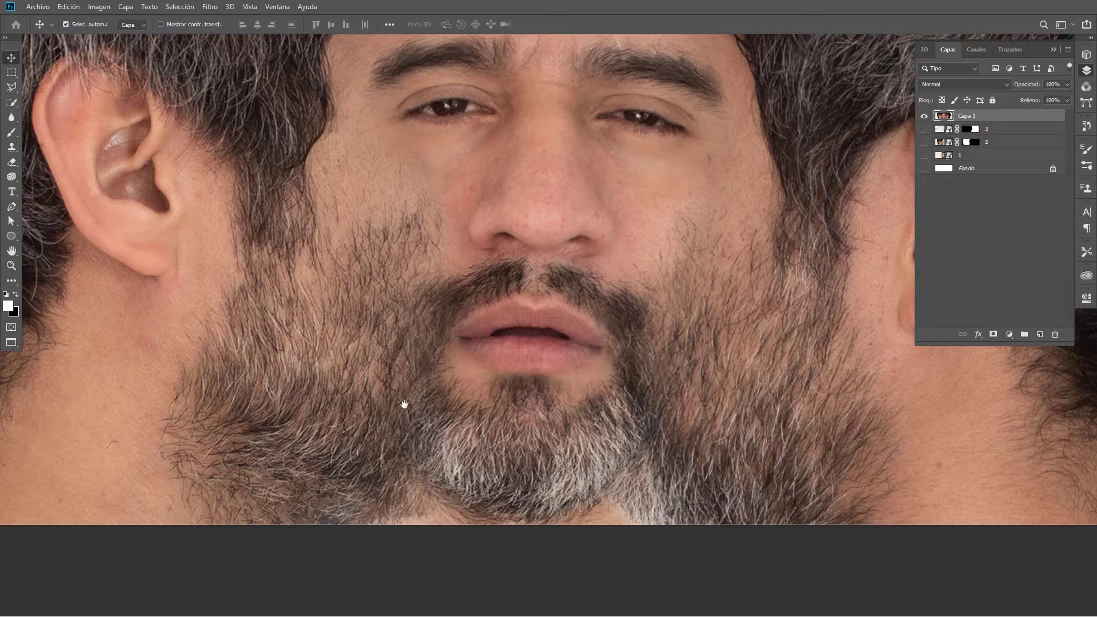
drag(404, 404, 450, 409)
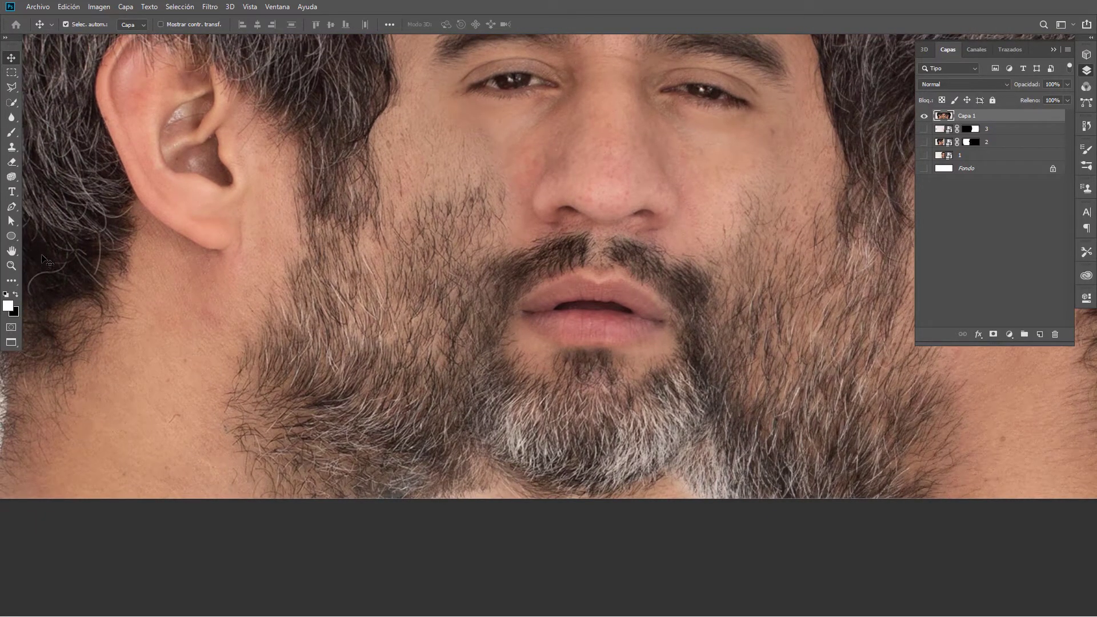
key(s)
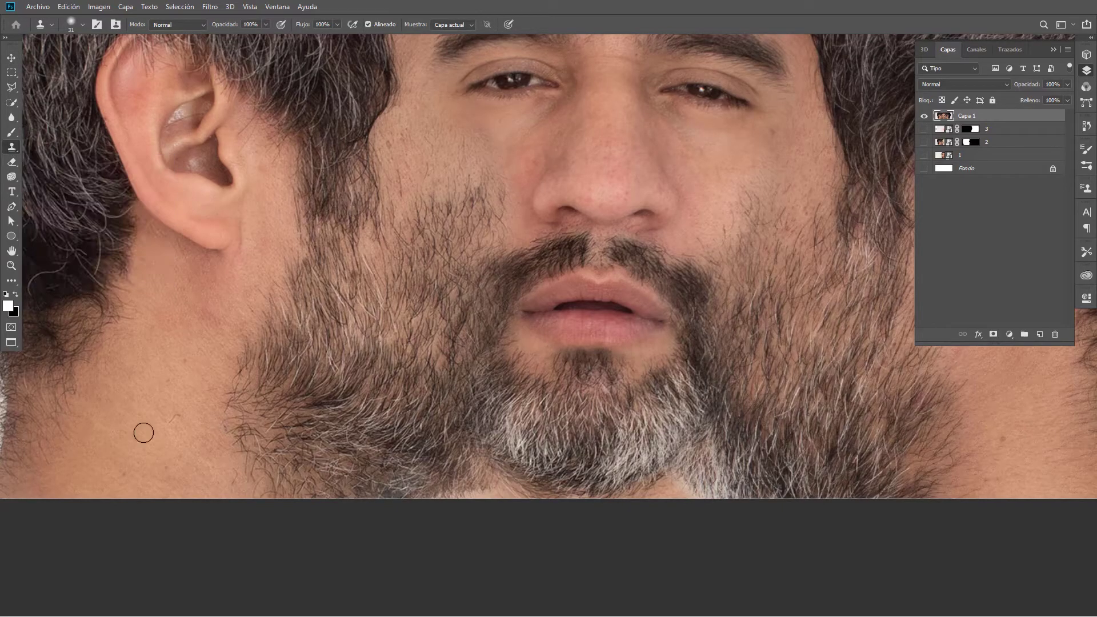
Enlarge the Clone Stamp brush to about 74 and cover beard hairs on the left jawline with cloned skin
mouse_move(179, 380)
mouse_down()
mouse_move(230, 384)
mouse_move(227, 399)
mouse_move(184, 423)
mouse_move(202, 405)
mouse_move(238, 454)
mouse_up()
mouse_move(252, 401)
mouse_down()
mouse_move(248, 445)
mouse_move(265, 458)
mouse_move(272, 426)
mouse_move(270, 472)
mouse_move(306, 455)
mouse_move(320, 479)
mouse_move(377, 465)
mouse_move(415, 484)
mouse_up()
mouse_move(203, 437)
mouse_down()
mouse_move(262, 375)
mouse_move(343, 431)
mouse_move(481, 488)
mouse_move(343, 429)
mouse_move(335, 414)
mouse_move(283, 435)
mouse_up()
drag(427, 458, 333, 392)
Cover the beard hairs on the right jawline with cloned skin, then fit the face in view
scroll(333, 392, right, 5)
mouse_move(668, 447)
mouse_down()
mouse_move(619, 467)
mouse_move(588, 455)
mouse_move(526, 479)
mouse_move(611, 416)
mouse_move(436, 490)
mouse_move(505, 414)
mouse_move(571, 381)
mouse_move(416, 465)
mouse_move(389, 499)
mouse_move(465, 479)
mouse_move(598, 378)
mouse_up()
scroll(465, 480, up, 2)
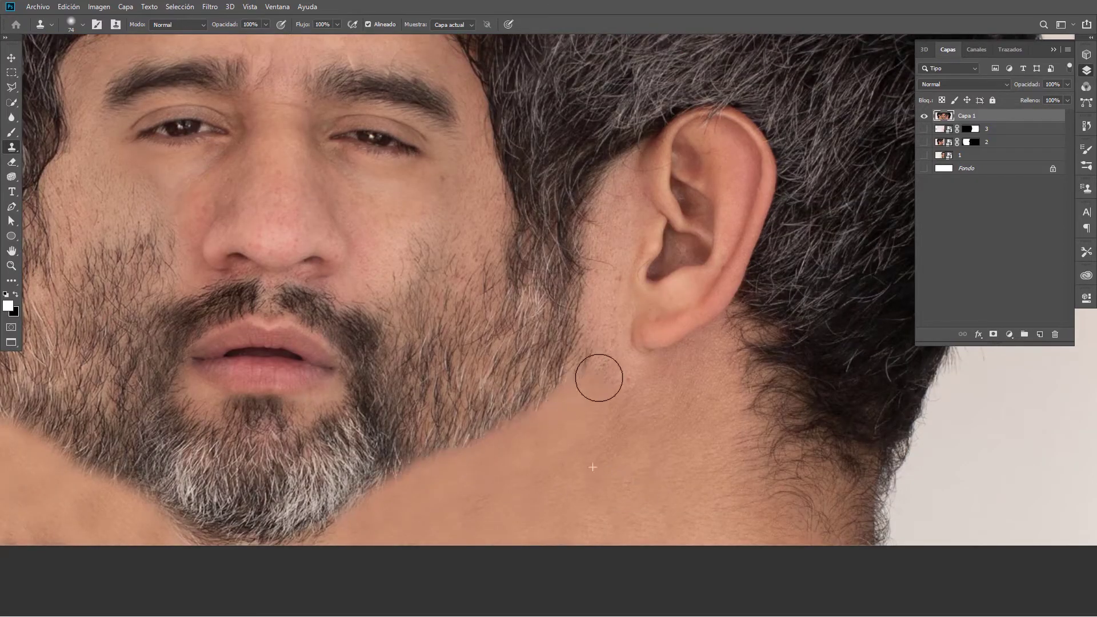
scroll(380, 503, up, 2)
scroll(392, 465, up, 2)
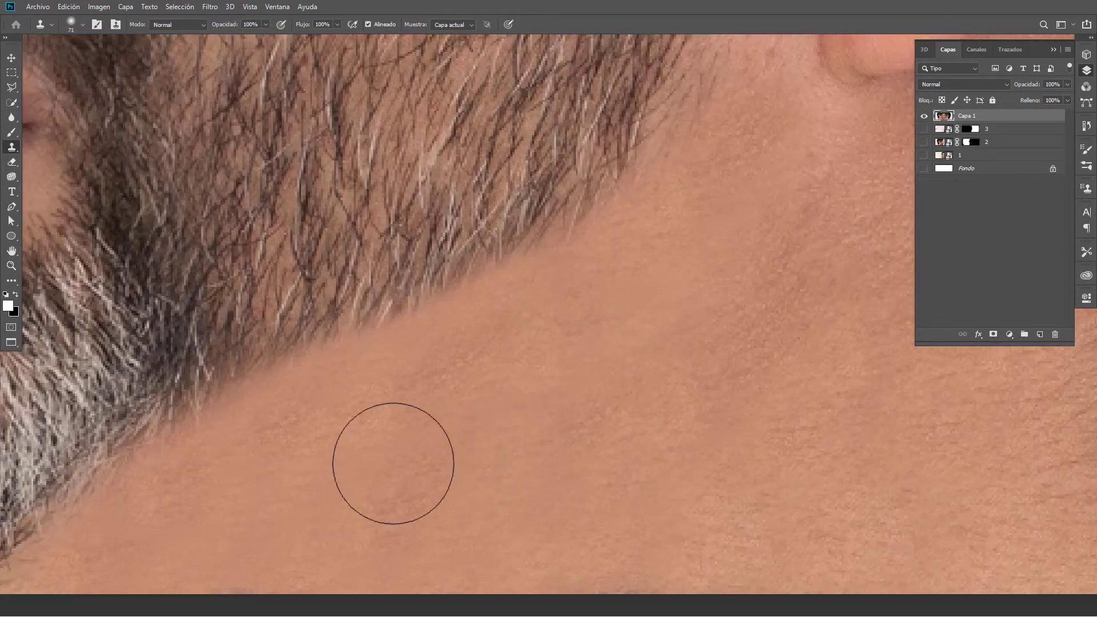
scroll(603, 384, down, 2)
key(ctrl+0)
key(v)
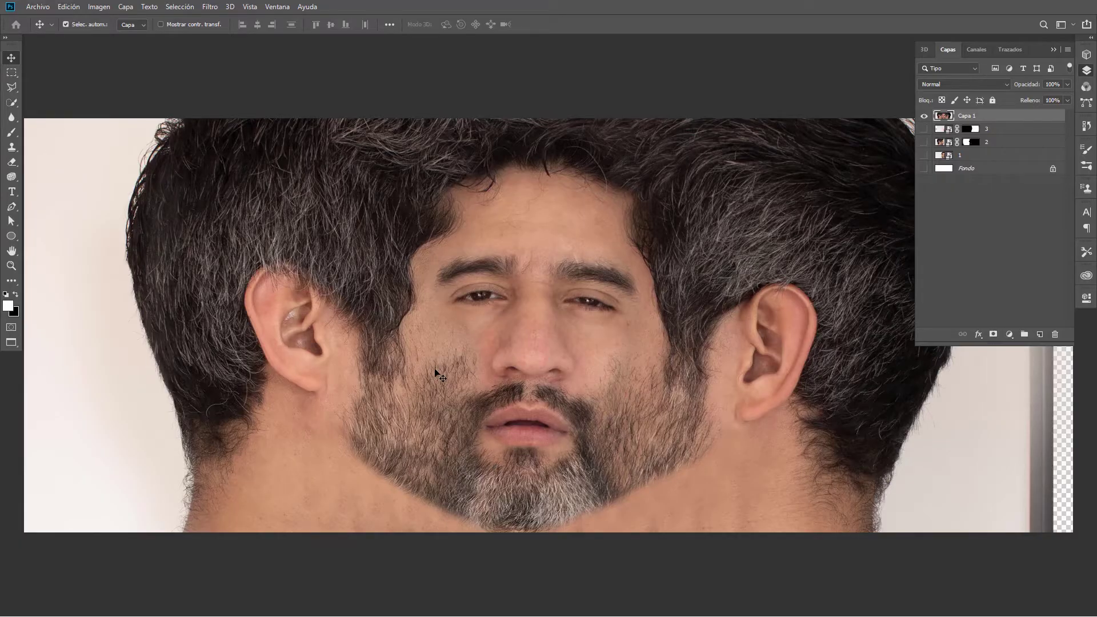
Clone dark hair over the curly top-left edge of the left head's hair
scroll(627, 377, down, 1)
drag(588, 360, 529, 384)
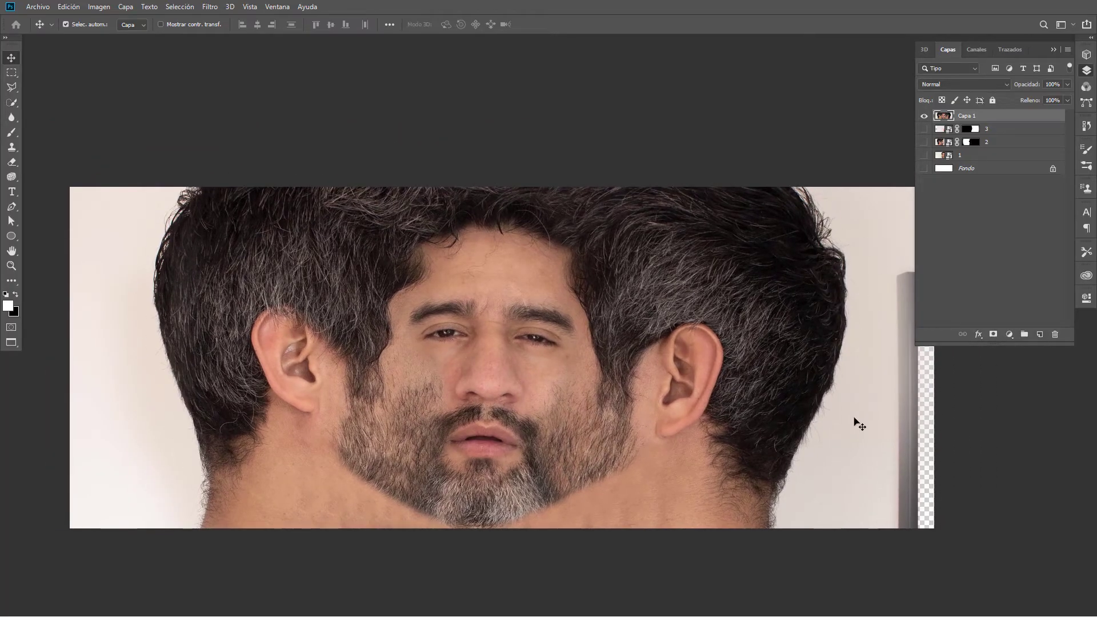
scroll(215, 230, up, 2)
scroll(244, 238, up, 3)
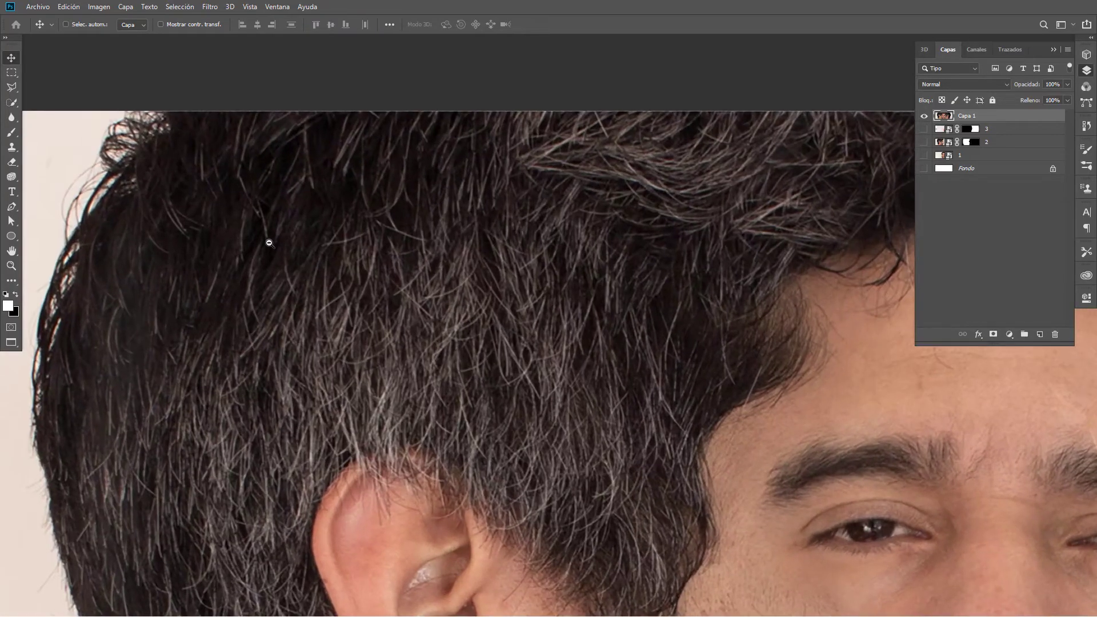
mouse_move(266, 239)
mouse_down()
mouse_move(367, 293)
mouse_move(420, 286)
mouse_up()
scroll(495, 298, down, 1)
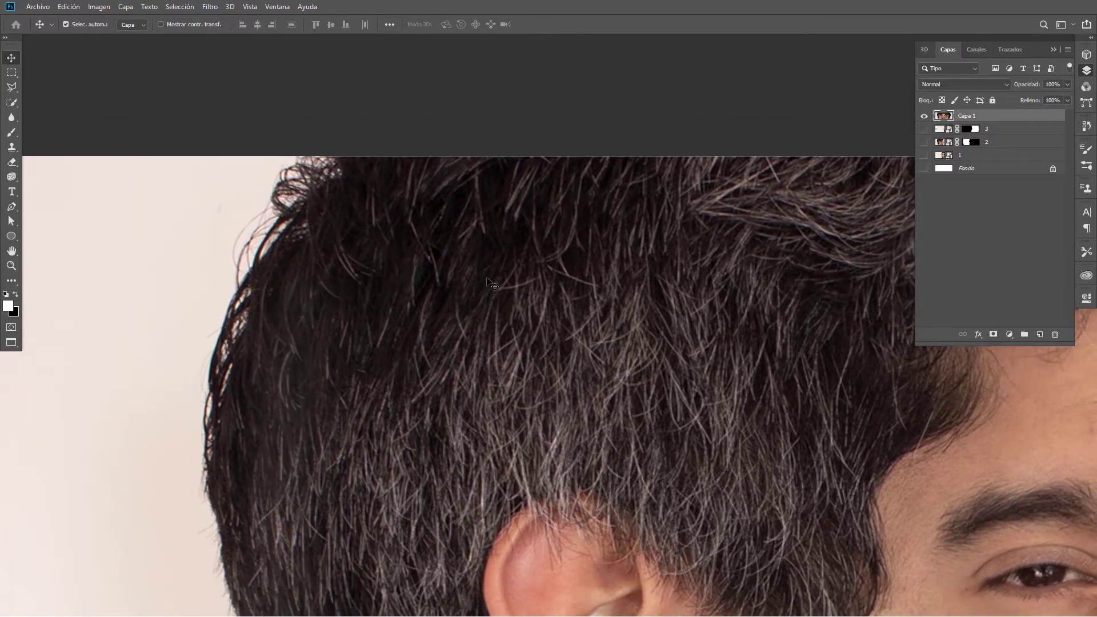
key(s)
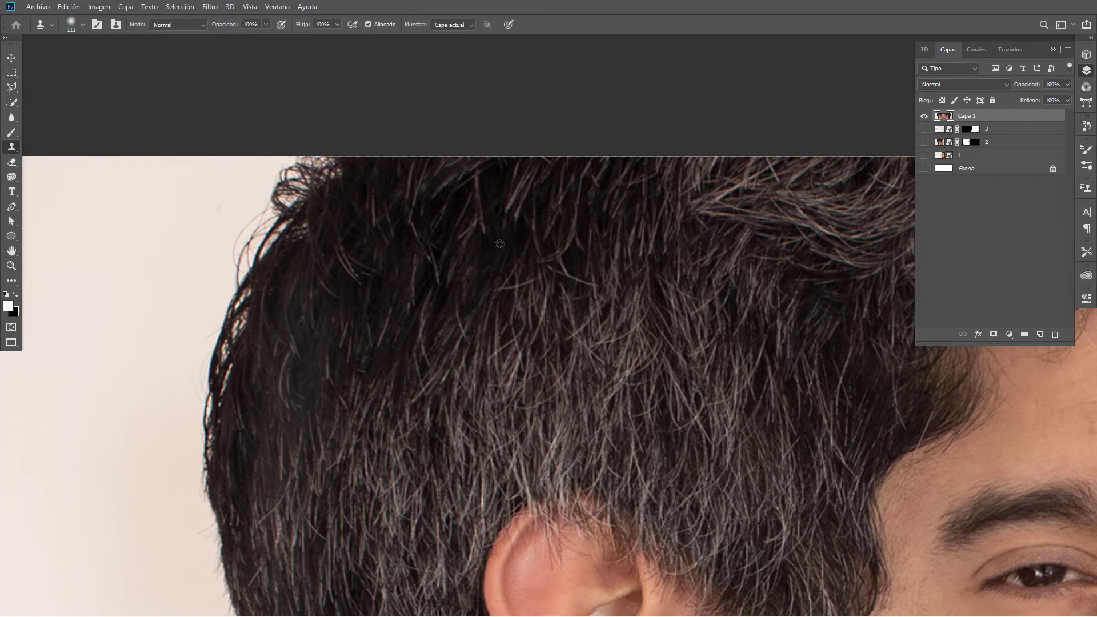
mouse_move(325, 191)
mouse_down()
mouse_move(280, 213)
mouse_move(274, 191)
mouse_move(238, 331)
mouse_move(216, 318)
mouse_move(267, 261)
mouse_move(332, 332)
mouse_up()
mouse_move(355, 294)
mouse_down()
mouse_move(295, 281)
mouse_move(275, 309)
mouse_move(277, 250)
mouse_move(105, 257)
mouse_move(109, 266)
mouse_up()
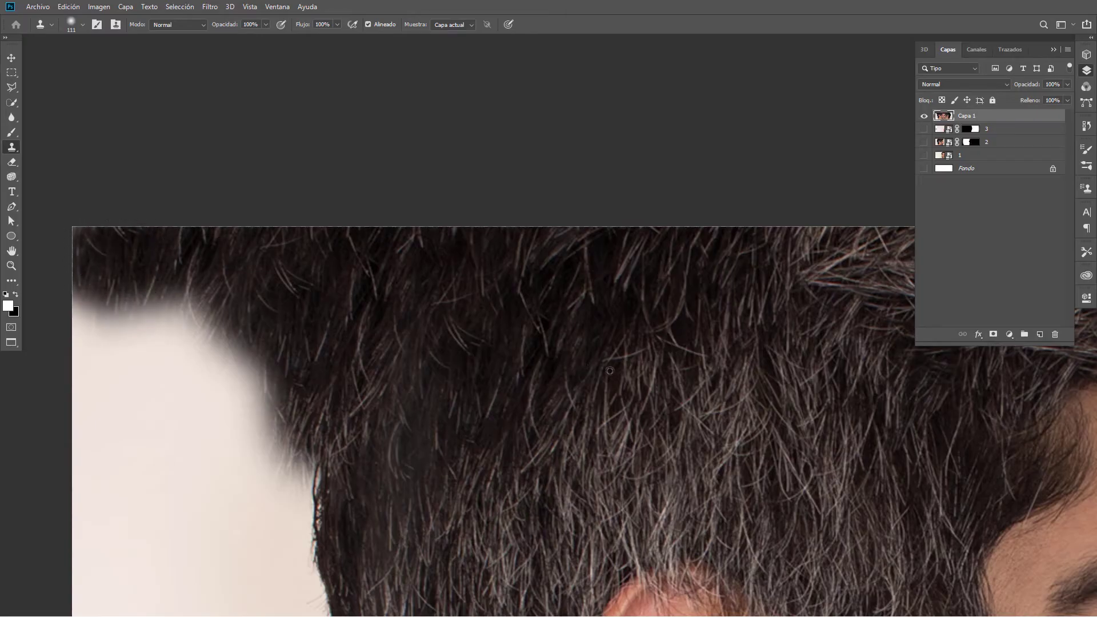
Extend cloned hair down over the light lower-left background
mouse_move(329, 427)
mouse_down()
mouse_move(275, 387)
mouse_move(252, 420)
mouse_move(190, 406)
mouse_move(206, 358)
mouse_move(126, 319)
mouse_move(441, 358)
mouse_up()
drag(345, 457, 97, 311)
scroll(360, 306, down, 5)
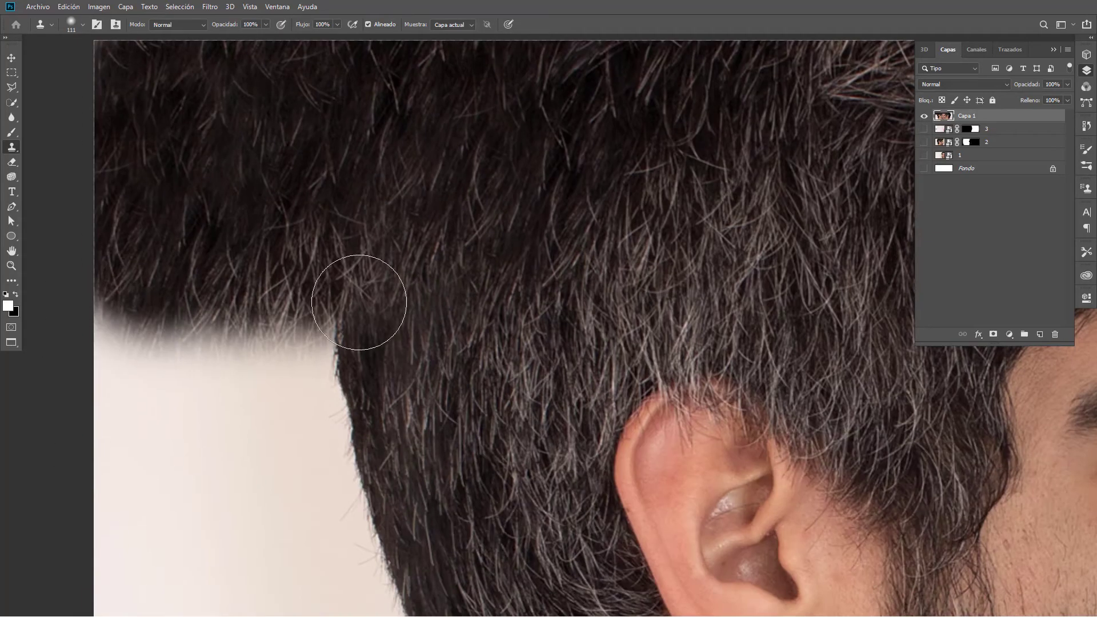
mouse_move(360, 306)
mouse_down()
mouse_move(131, 310)
mouse_move(404, 320)
mouse_move(245, 453)
mouse_move(114, 422)
mouse_up()
scroll(510, 421, down, 4)
scroll(458, 156, up, 3)
mouse_move(440, 274)
mouse_down()
mouse_move(281, 575)
mouse_move(400, 365)
mouse_up()
scroll(442, 252, down, 3)
mouse_move(442, 252)
mouse_down()
mouse_move(335, 430)
mouse_move(198, 462)
mouse_move(446, 487)
mouse_move(456, 429)
mouse_up()
scroll(455, 429, down, 3)
mouse_move(457, 293)
mouse_down()
mouse_move(303, 245)
mouse_move(210, 376)
mouse_move(342, 399)
mouse_up()
Clone hair over the top of the head up to the upper-right canvas edge
scroll(397, 286, up, 5)
scroll(396, 286, right, 3)
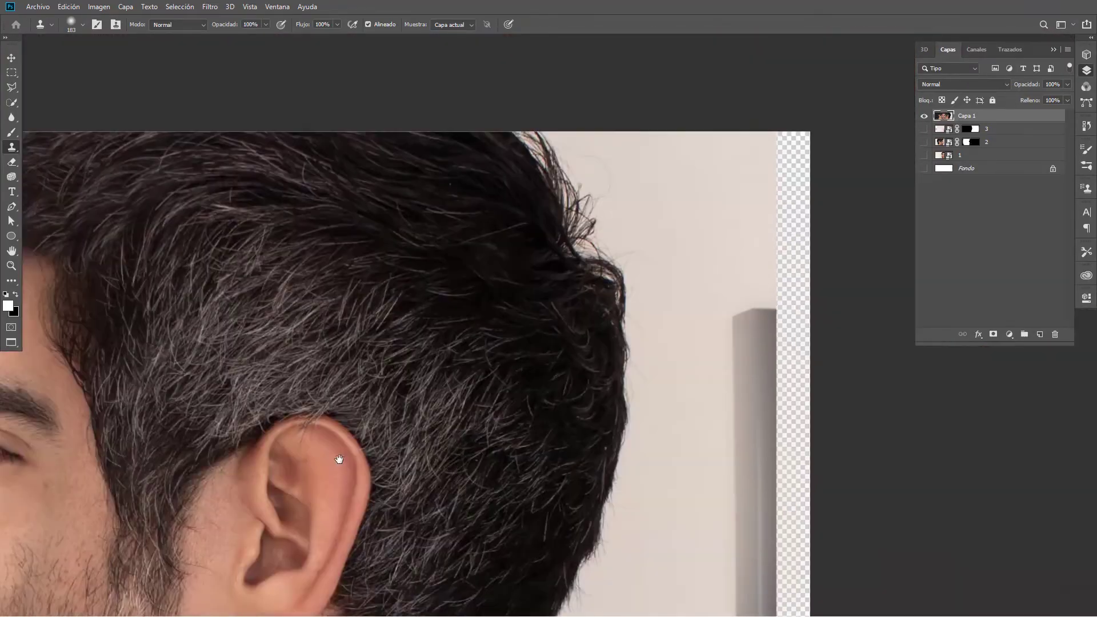
mouse_move(600, 171)
mouse_down()
mouse_move(568, 201)
mouse_move(637, 265)
mouse_move(766, 167)
mouse_move(830, 269)
mouse_up()
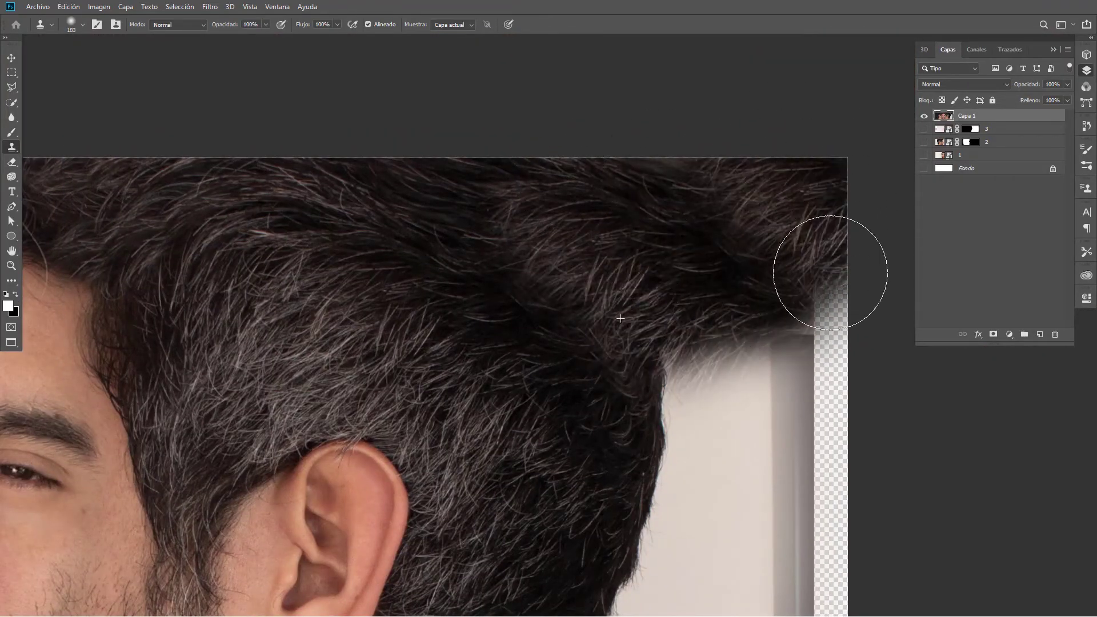
mouse_move(523, 325)
mouse_down()
mouse_move(837, 364)
mouse_move(612, 404)
mouse_move(600, 343)
mouse_move(886, 526)
mouse_up()
Cover the remaining light lower-right background with cloned hair and view the whole composite
scroll(618, 384, down, 4)
scroll(619, 383, right, 1)
mouse_move(618, 383)
mouse_down()
mouse_move(558, 421)
mouse_move(468, 440)
mouse_move(588, 502)
mouse_move(659, 386)
mouse_up()
scroll(659, 385, down, 4)
mouse_move(472, 379)
mouse_down()
mouse_move(514, 457)
mouse_move(502, 482)
mouse_move(681, 466)
mouse_move(788, 516)
mouse_up()
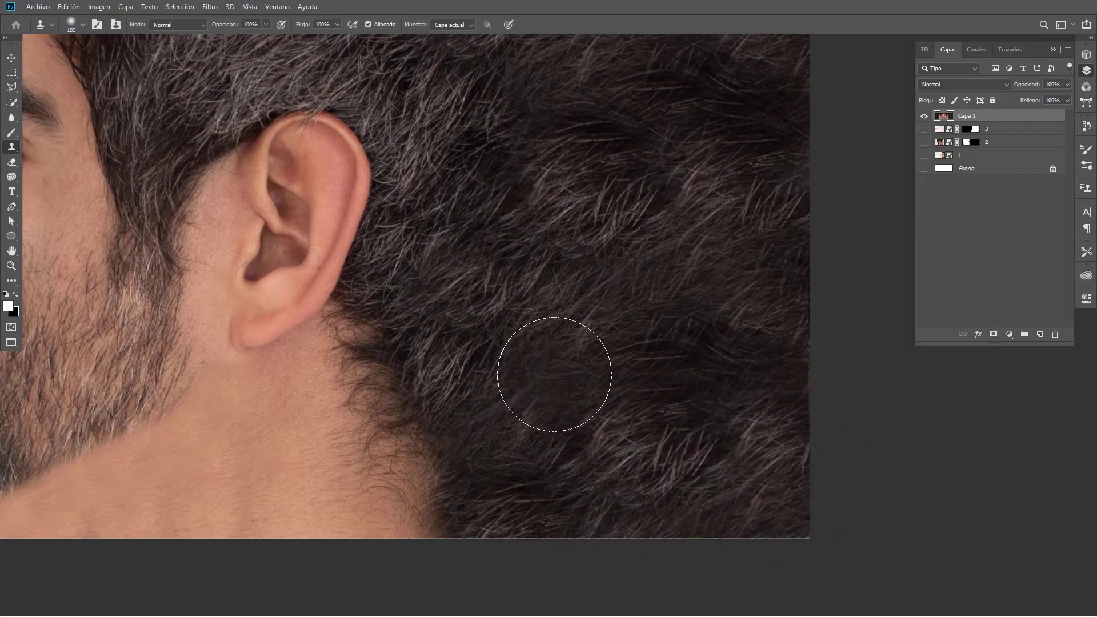
key(ctrl+0)
key(ctrl+minus)
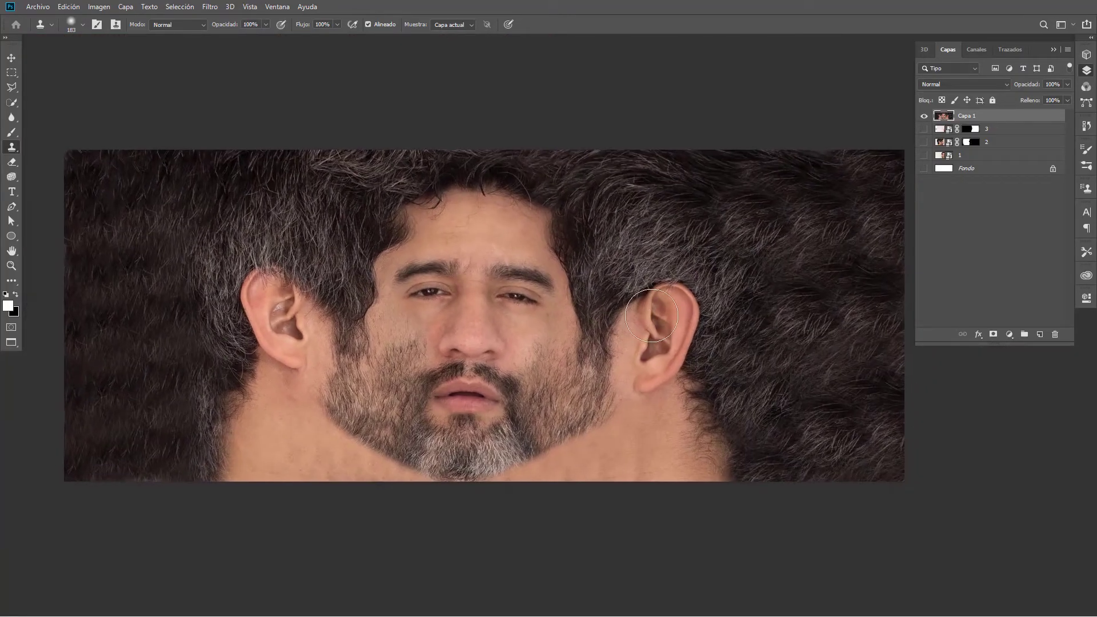
key(v)
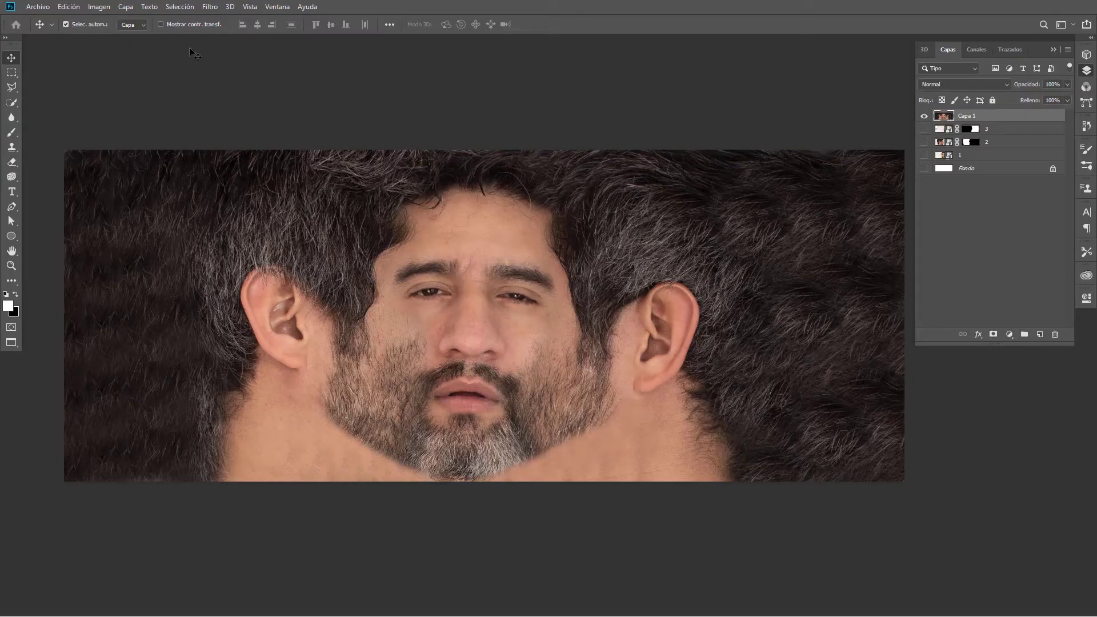
Add a vertical guide at 50% and nudge the composite slightly right
click(251, 7)
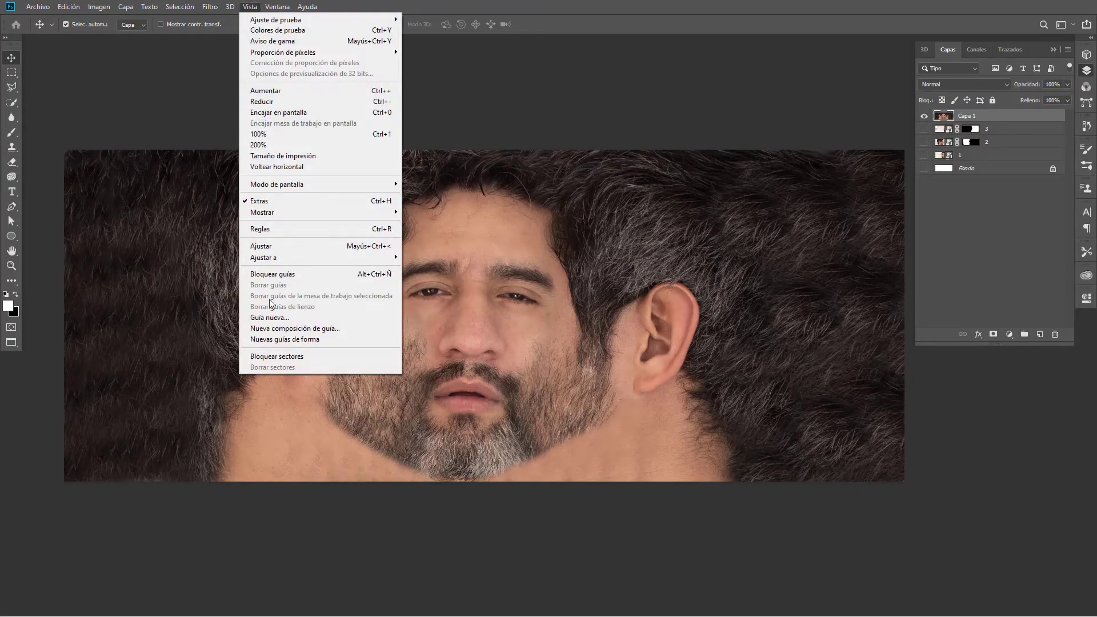
click(280, 318)
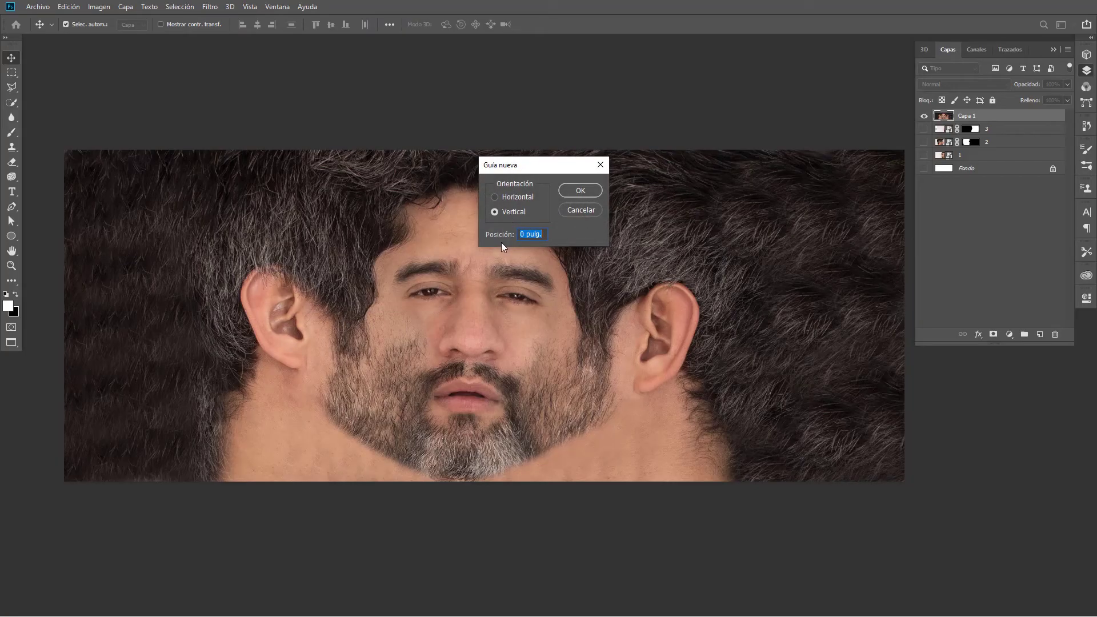
text(50)
text(%)
click(580, 190)
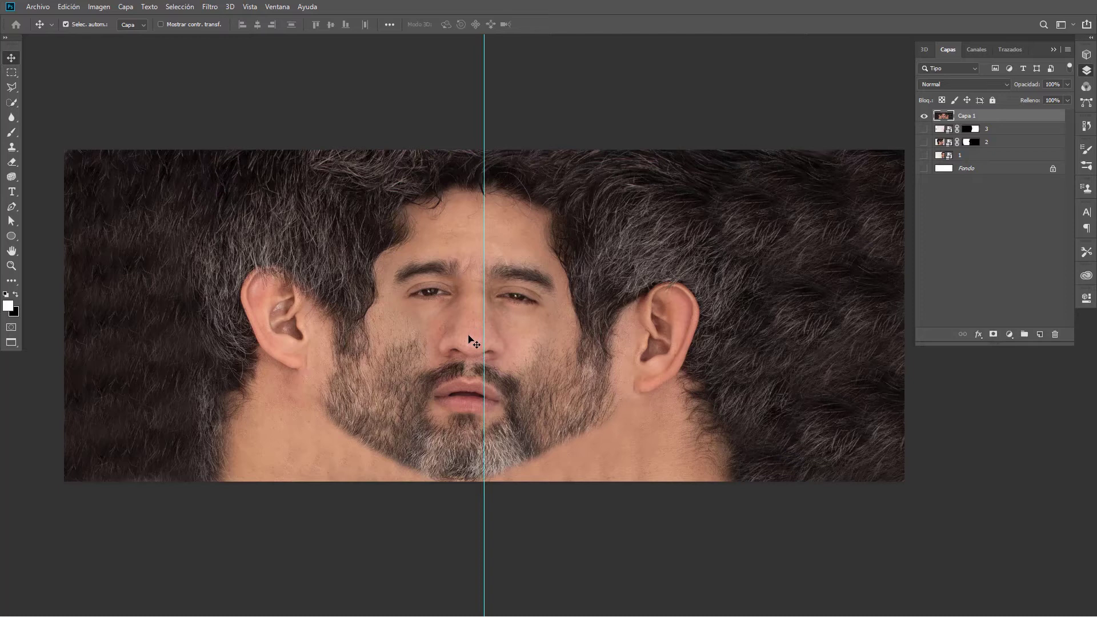
drag(470, 336, 481, 333)
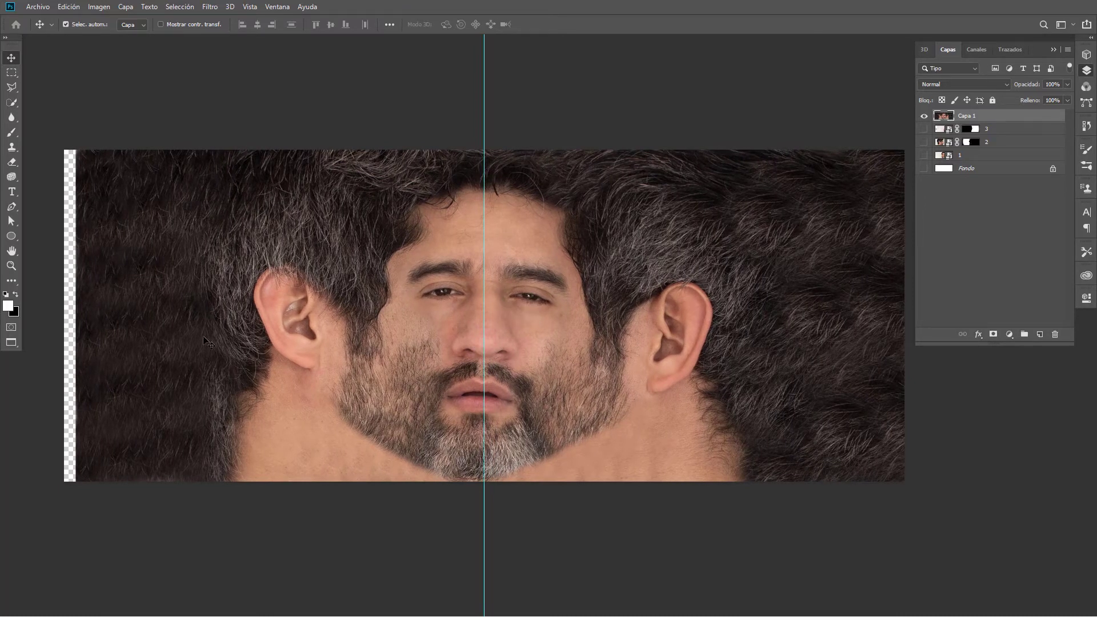
Fill the exposed transparent left strip with cloned hair
scroll(78, 171, up, 3)
scroll(110, 167, up, 3)
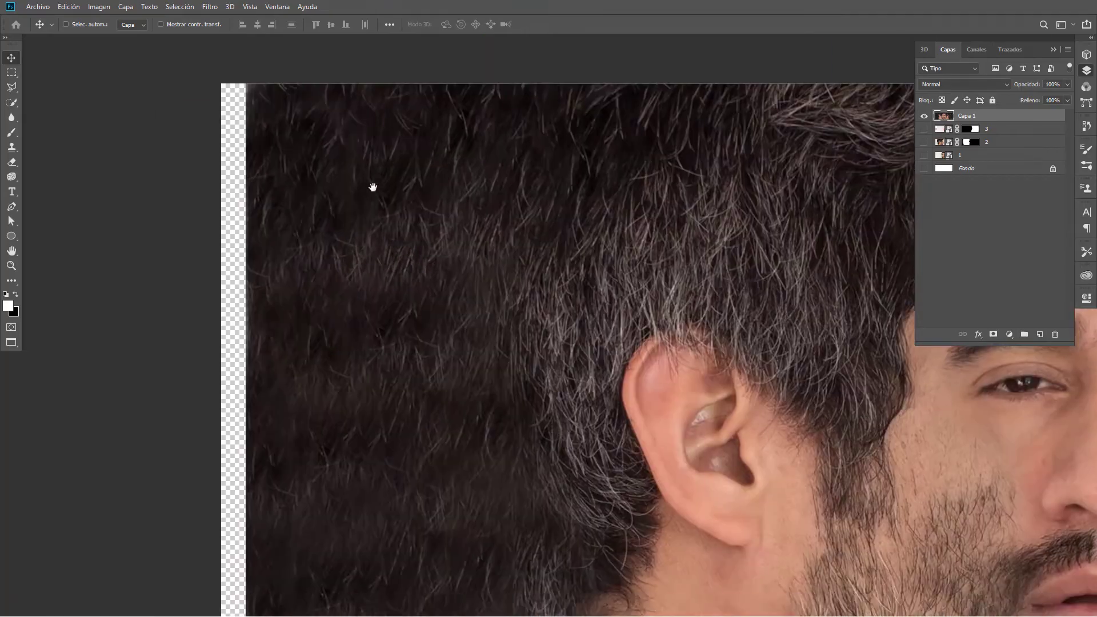
key(s)
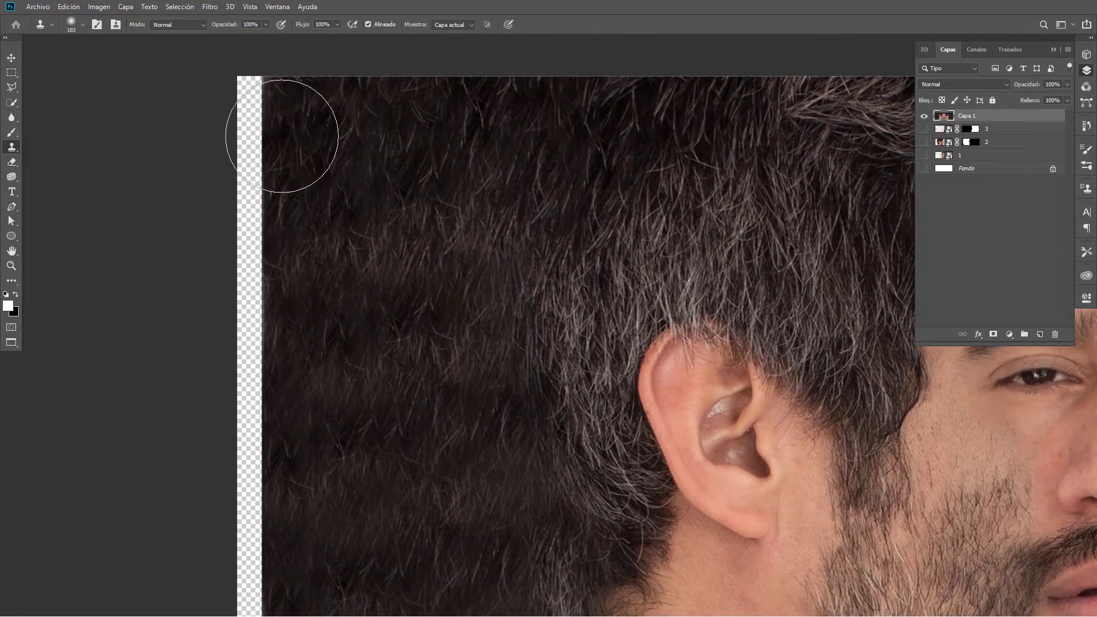
drag(281, 136, 245, 147)
mouse_move(251, 217)
mouse_down()
mouse_move(274, 427)
mouse_move(343, 208)
mouse_move(367, 392)
mouse_move(314, 473)
mouse_up()
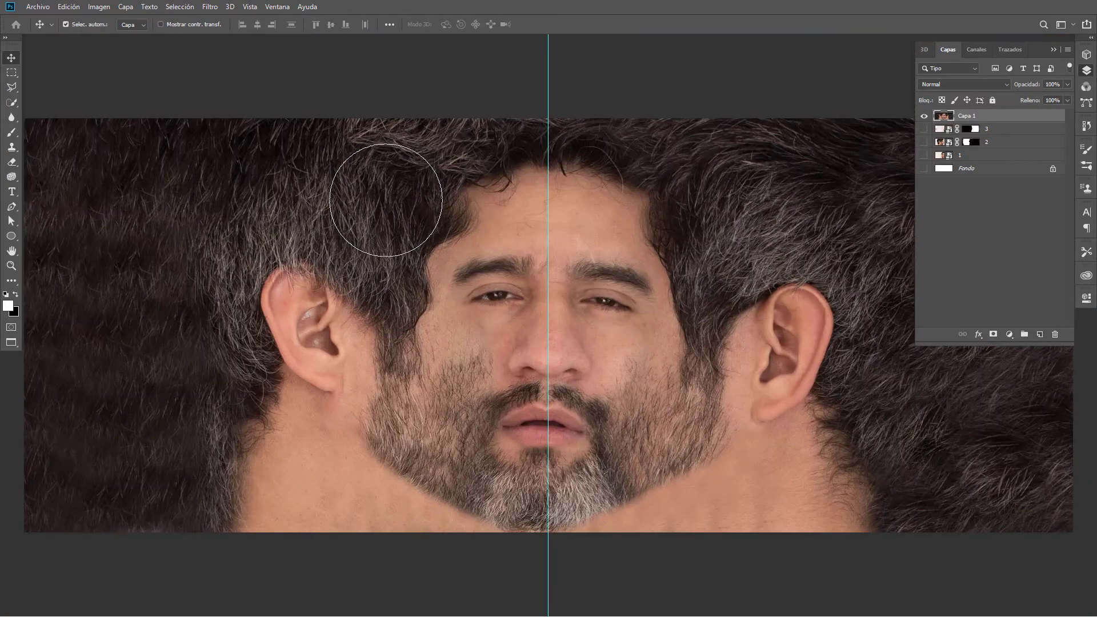
scroll(463, 202, down, 1)
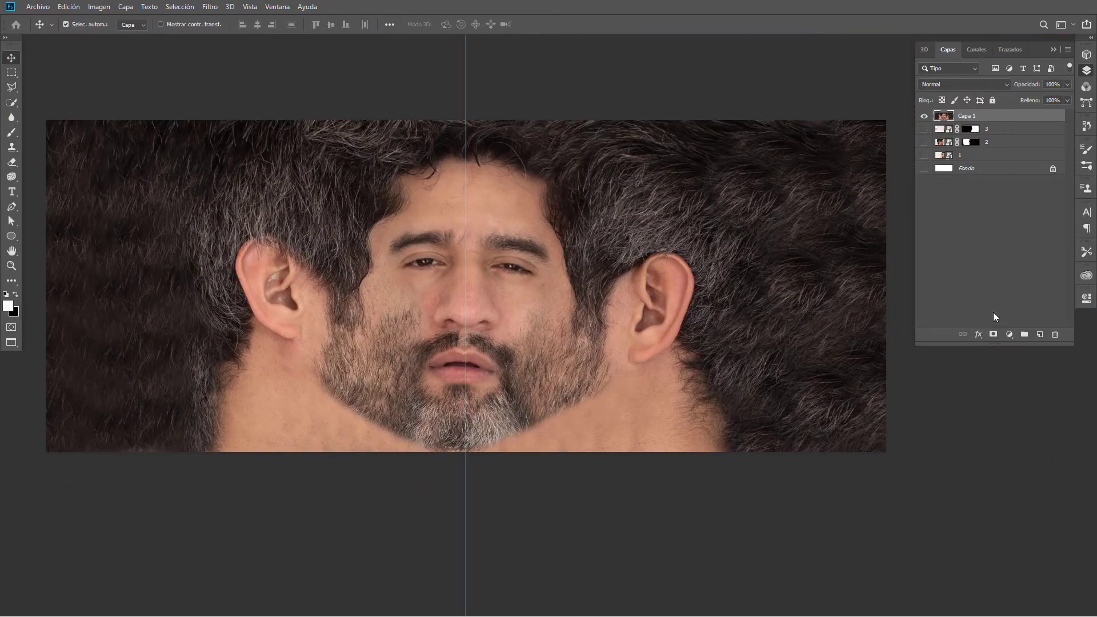
Add a Tono/saturación adjustment layer with Saturación -40 and toggle its visibility to compare
click(1009, 334)
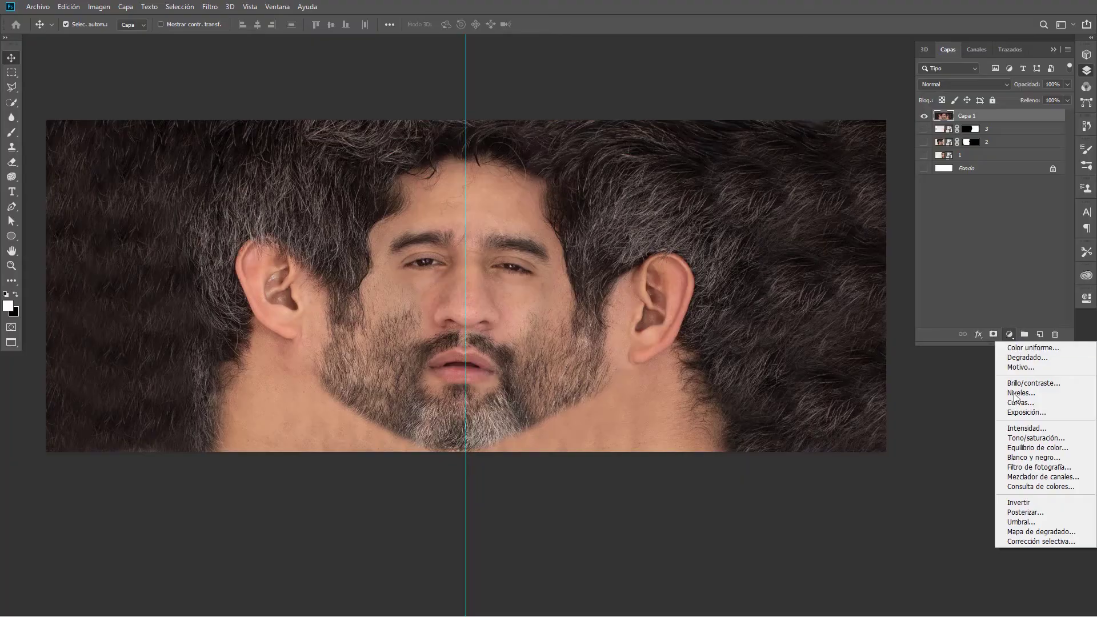
click(1026, 438)
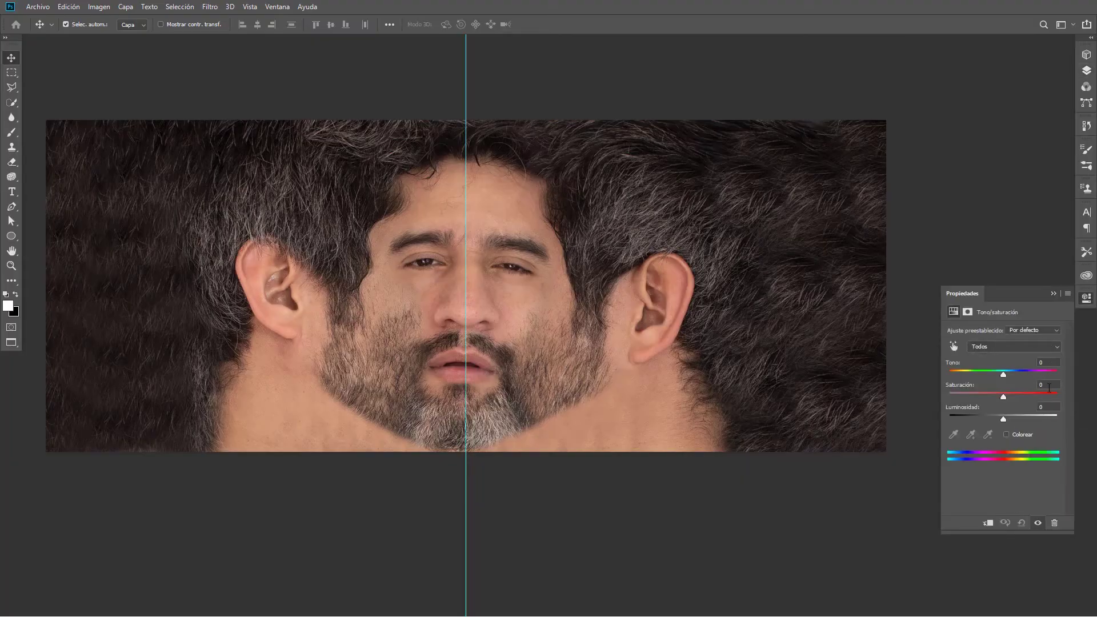
text(-40)
click(1087, 72)
click(924, 117)
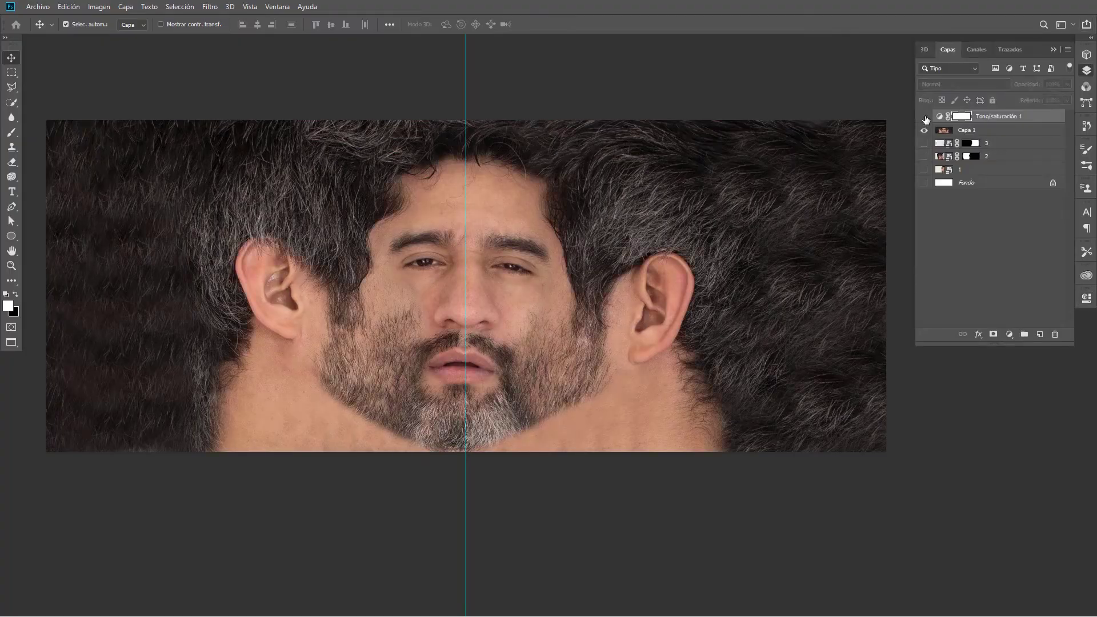
click(924, 117)
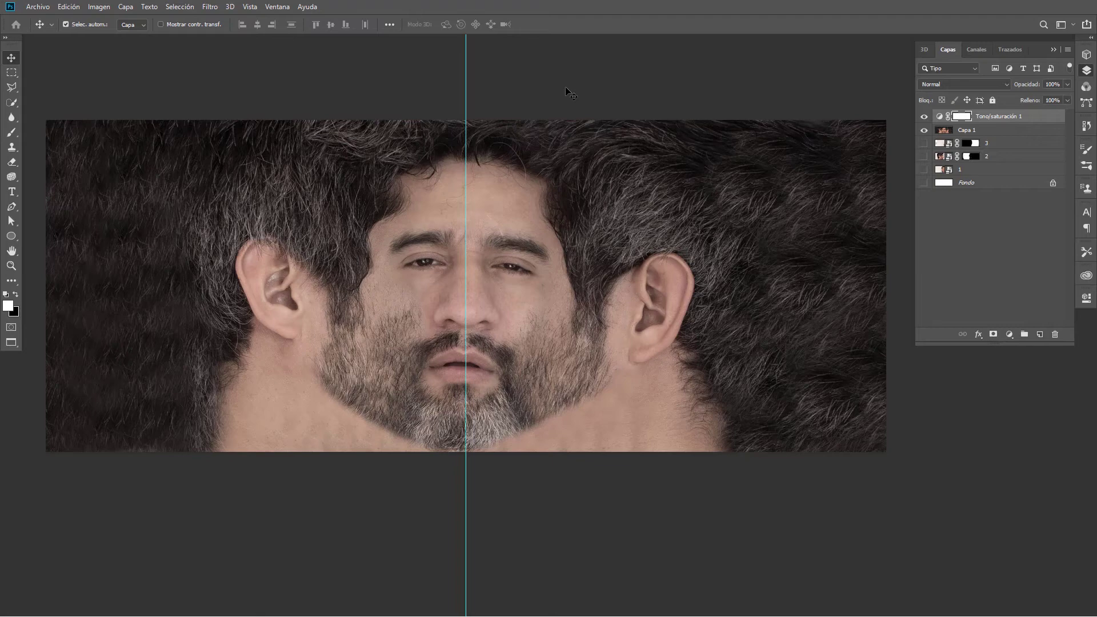
Save the composite as a JPEG named cabeza in the imagen folder
key(ctrl+shift+s)
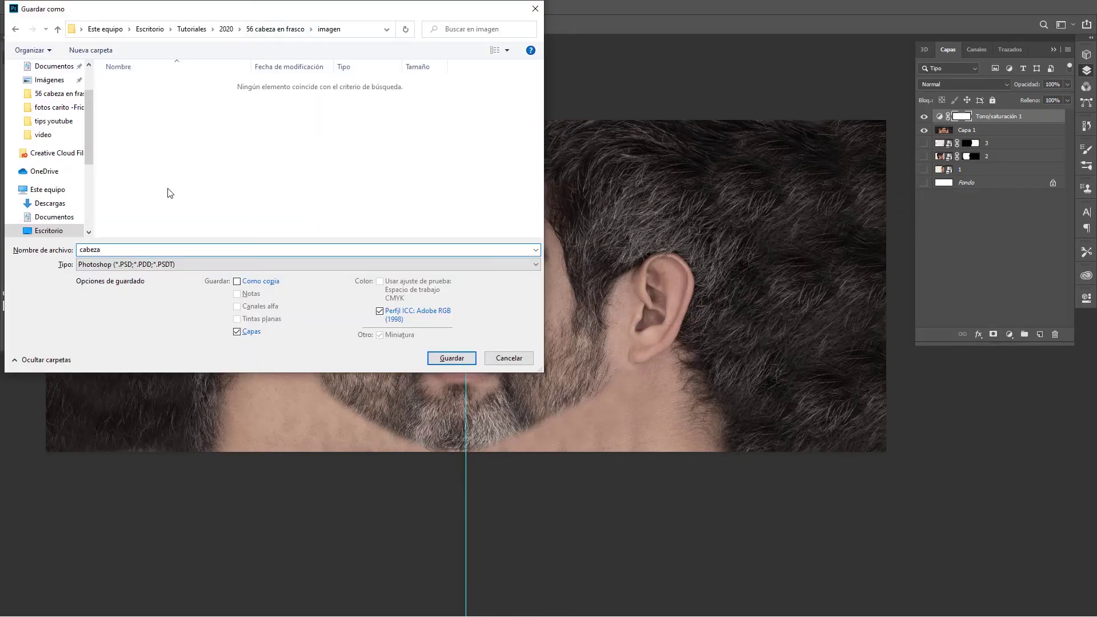
click(170, 266)
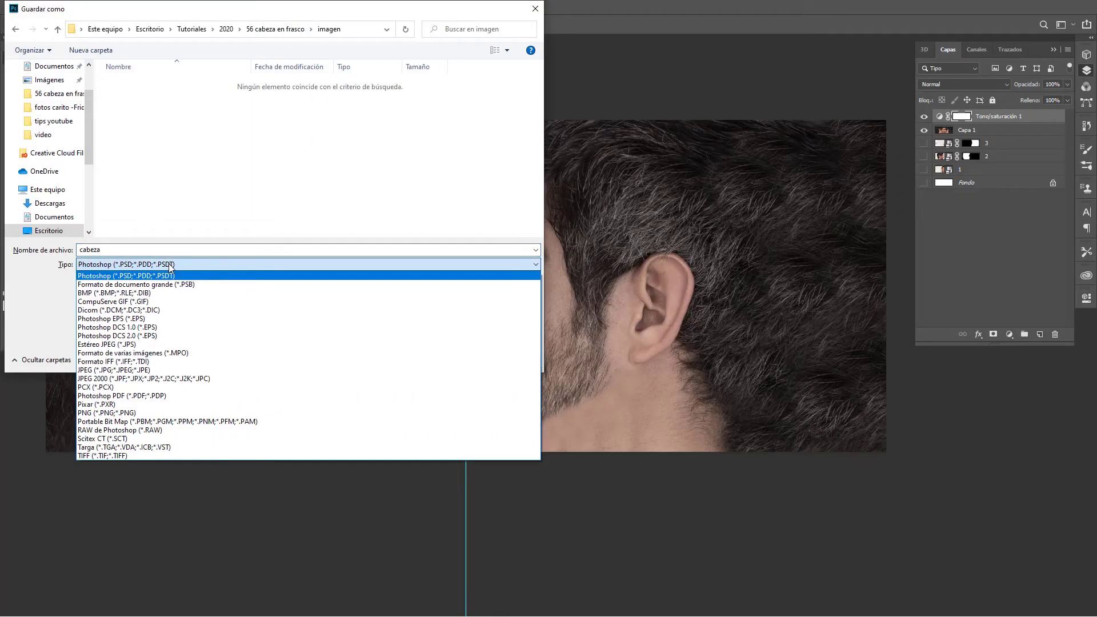
click(159, 369)
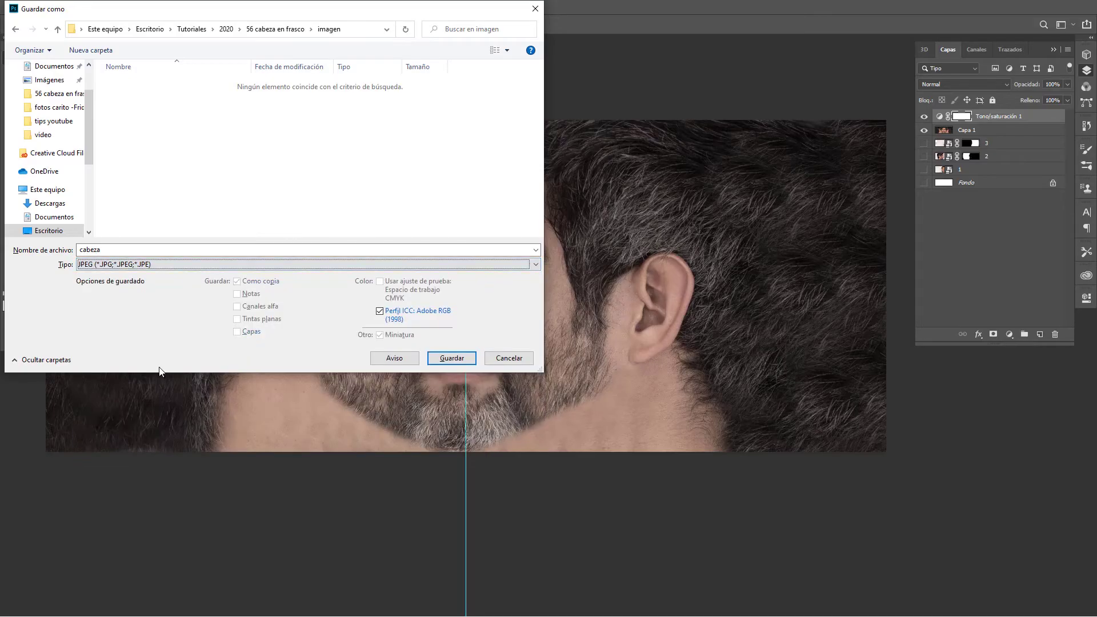
click(449, 358)
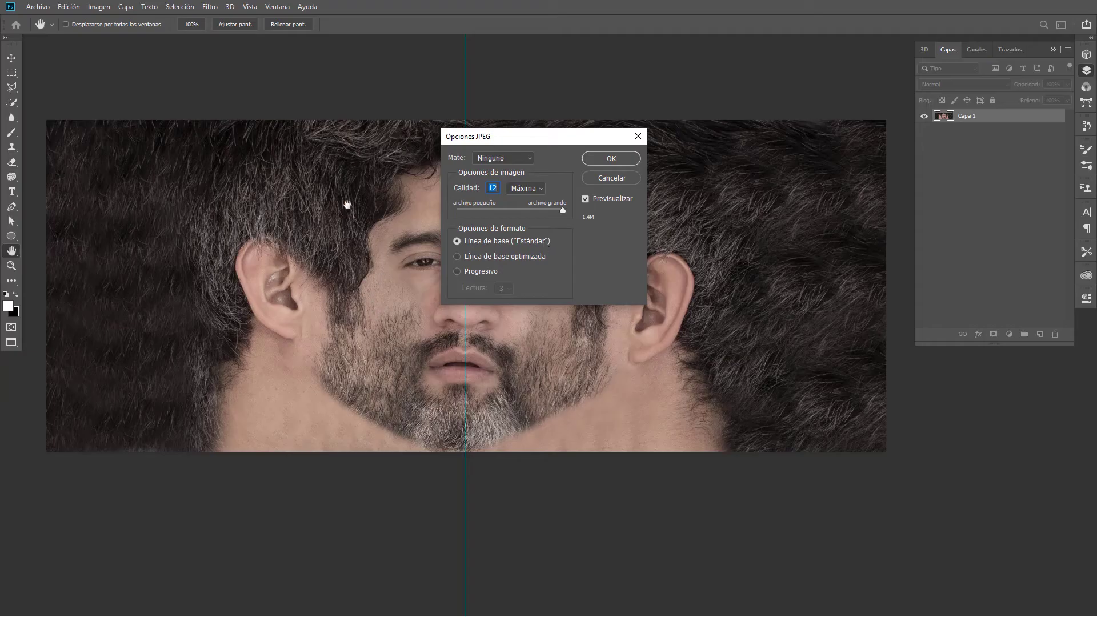
Accept JPEG quality 12 Máxima and open the saved cabeza image from the imagen folder
click(615, 159)
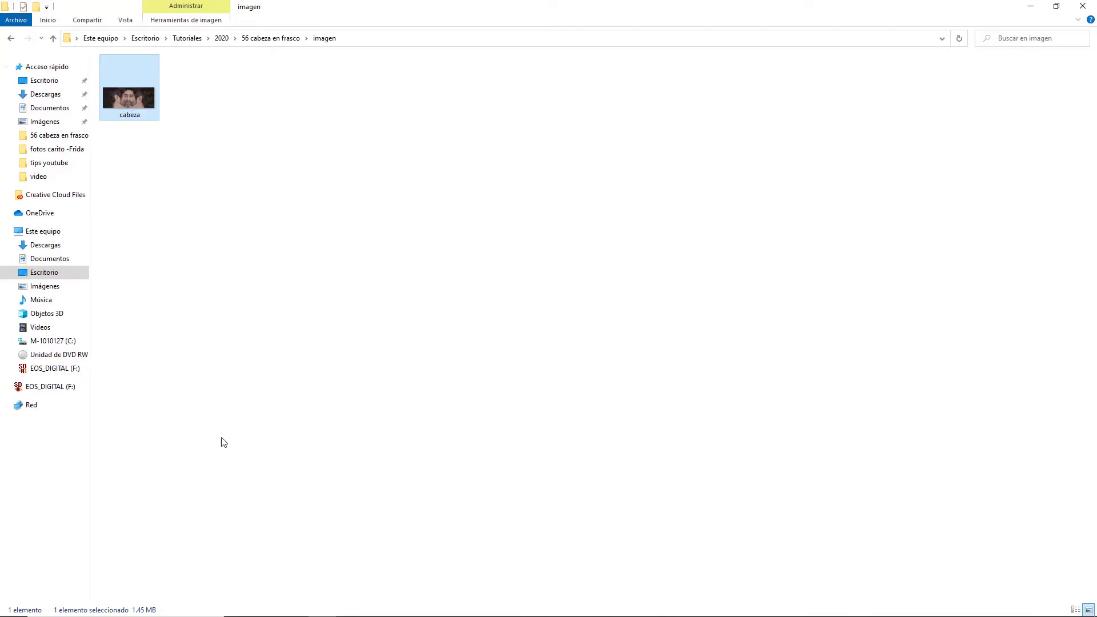
double_click(140, 102)
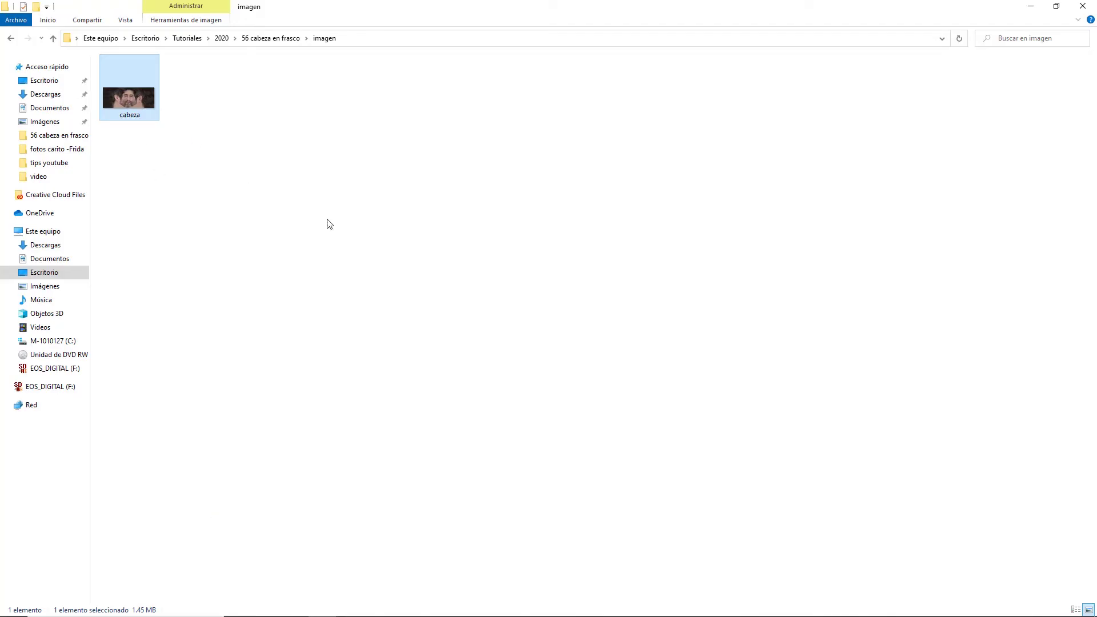